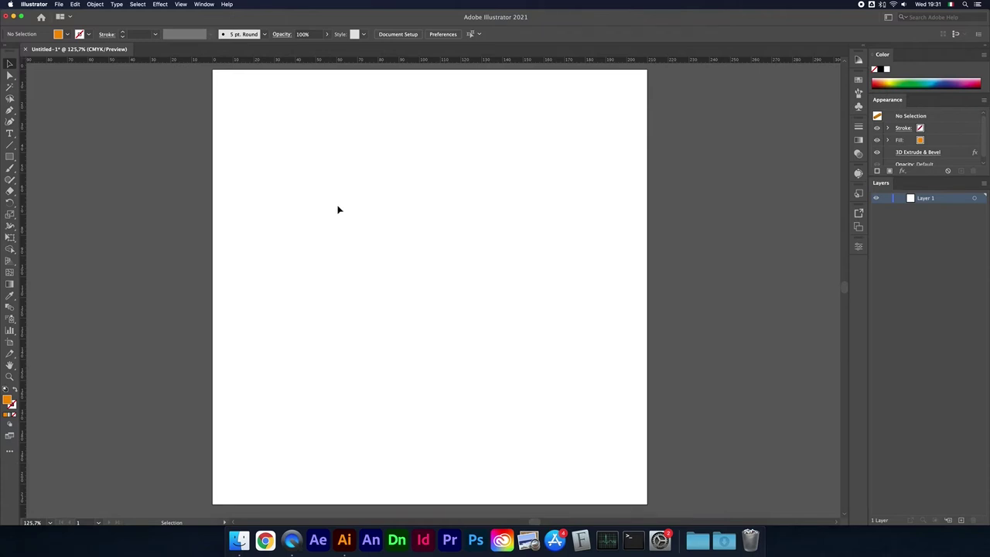
Step: Switch to the Rectangle tool in the left toolbar
{"action": "left_click", "coordinate": [9, 156]}
Step: Draw an orange square about 50 mm wide and centre it horizontally and vertically on the artboard
{"action": "left_click_drag", "start_coordinate": [349, 188], "coordinate": [451, 263]}
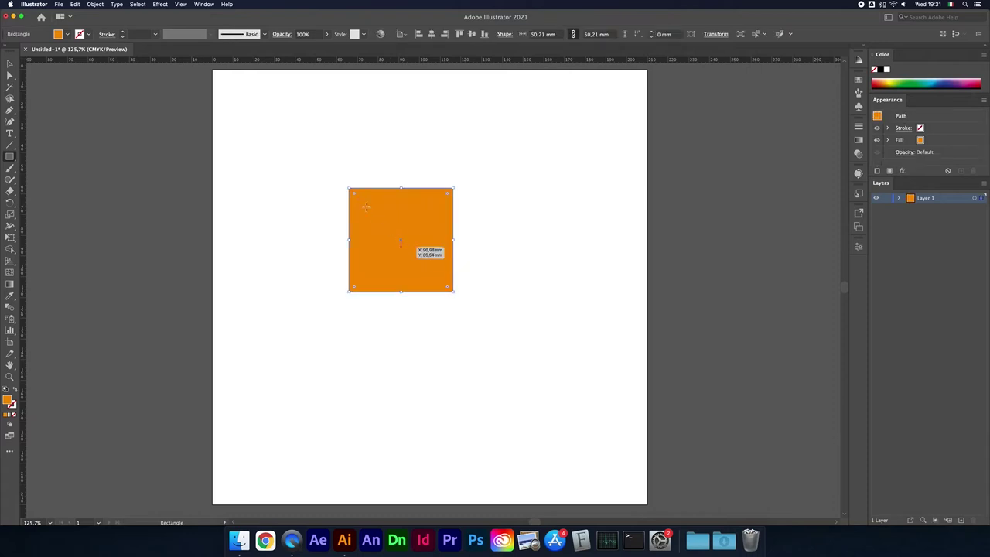
{"action": "left_click", "coordinate": [8, 65]}
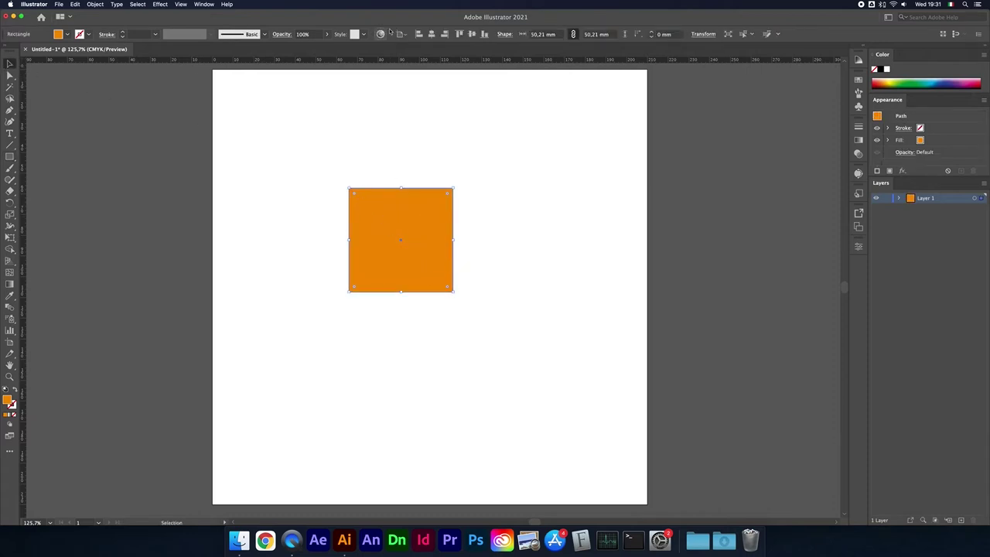
{"action": "left_click", "coordinate": [431, 34]}
{"action": "left_click", "coordinate": [472, 34]}
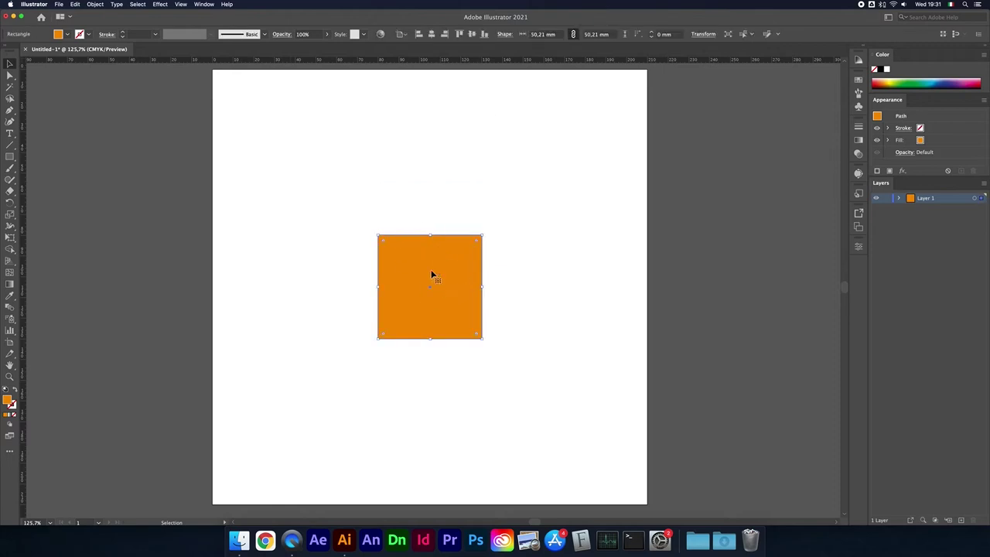
{"action": "left_click", "coordinate": [159, 4]}
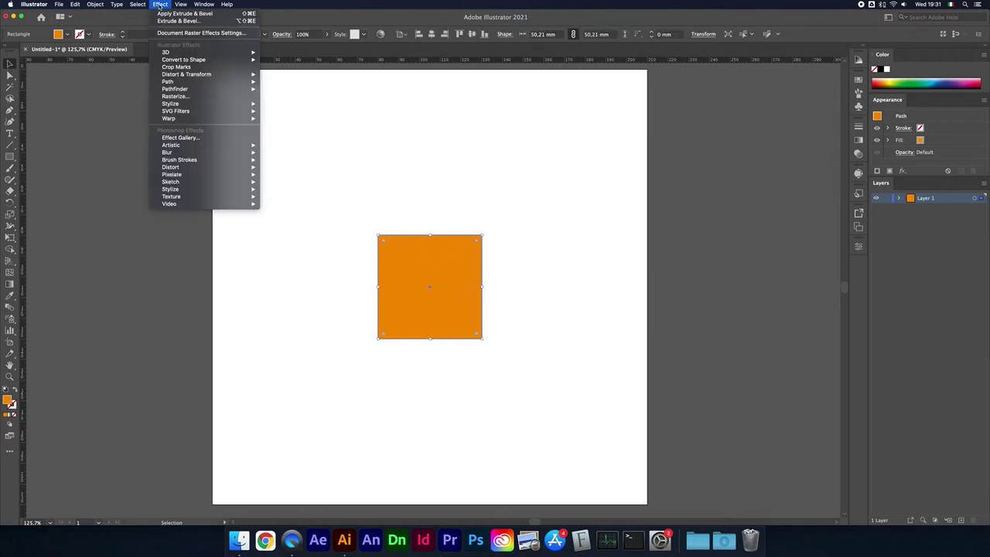
{"action": "mouse_move", "coordinate": [178, 52]}
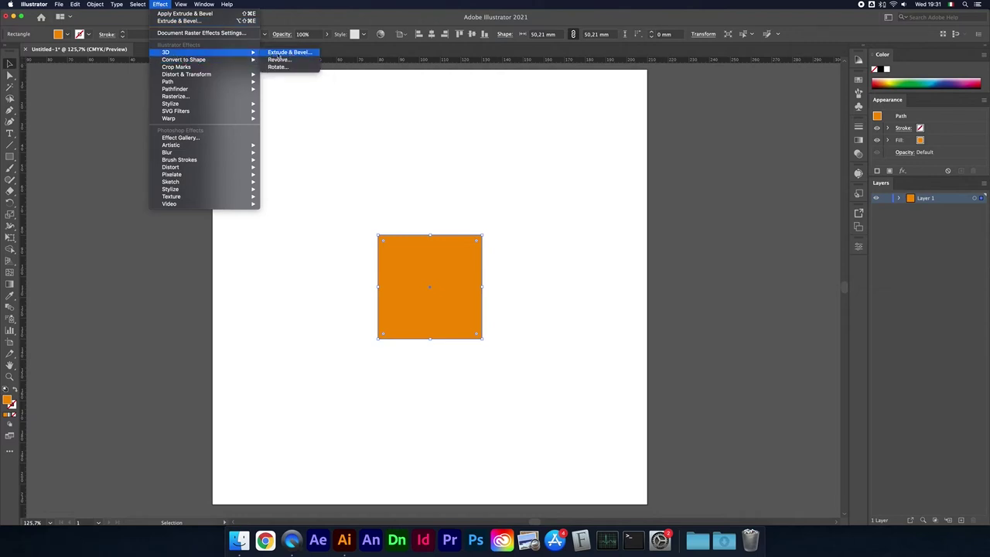
{"action": "left_click", "coordinate": [303, 54]}
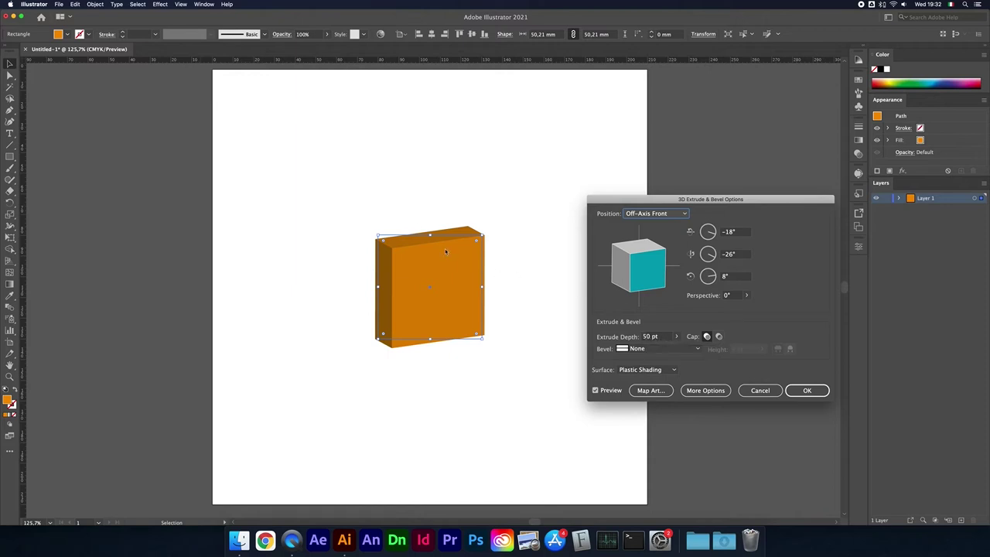
{"action": "left_click", "coordinate": [759, 389]}
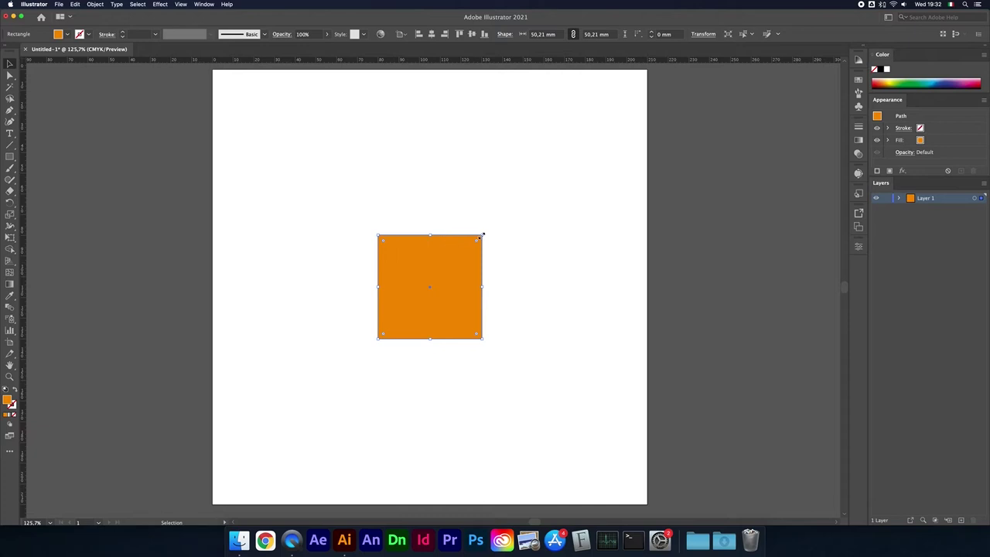
Step: Switch ruler units to points and resize the orange square to 250 × 250 pt
{"action": "right_click", "coordinate": [569, 61]}
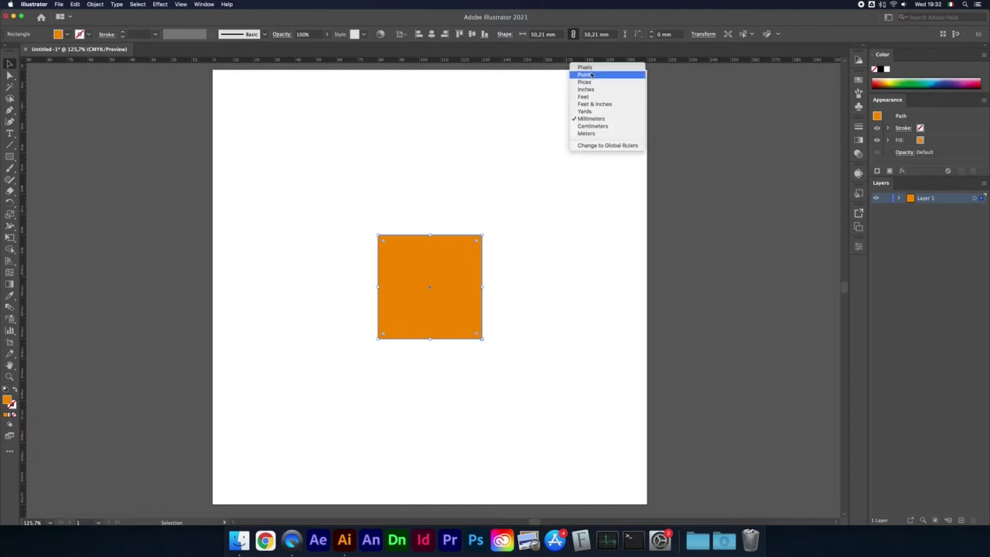
{"action": "left_click", "coordinate": [593, 75]}
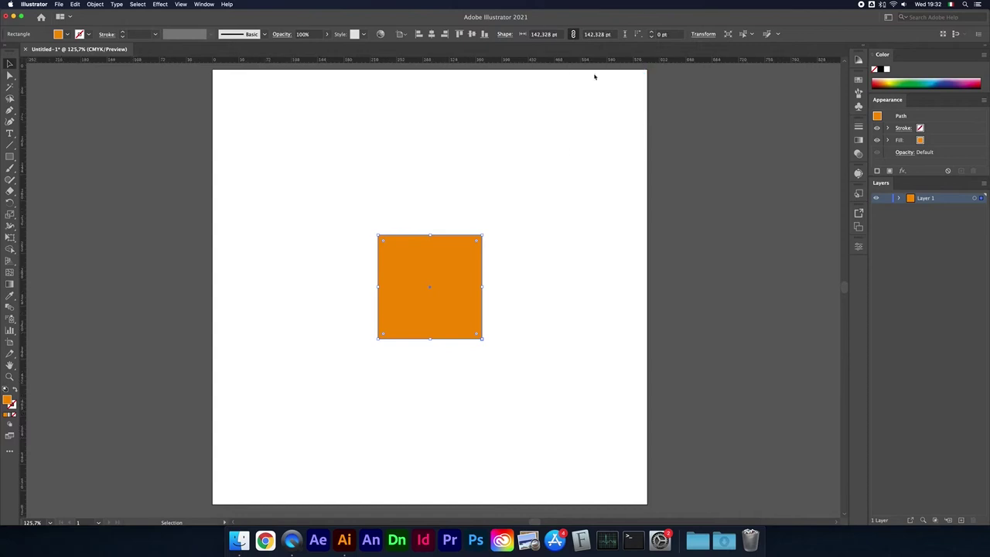
{"action": "left_click", "coordinate": [561, 34]}
{"action": "type", "text": "250"}
{"action": "key", "text": "Return"}
{"action": "left_click", "coordinate": [595, 177]}
{"action": "left_click", "coordinate": [501, 203]}
{"action": "left_click", "coordinate": [160, 4]}
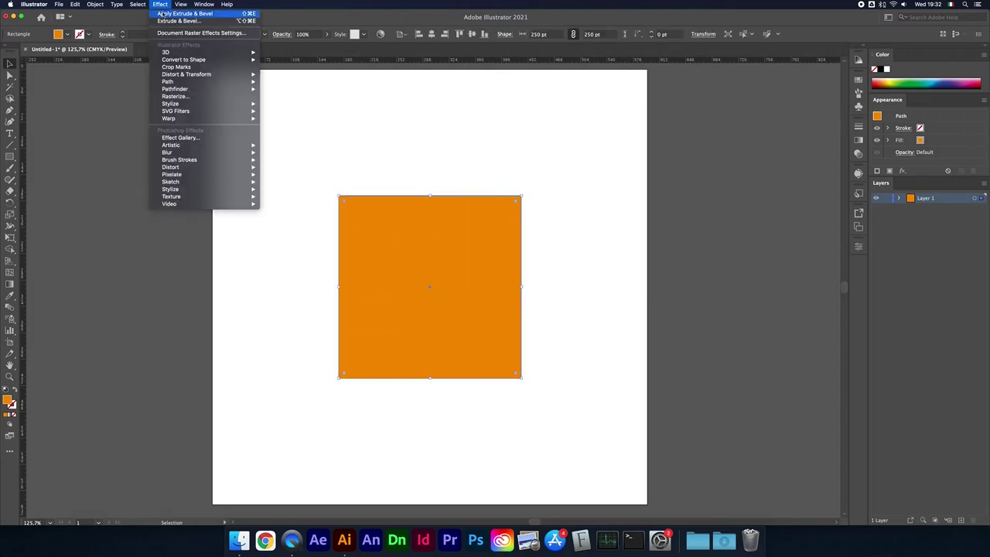
{"action": "mouse_move", "coordinate": [201, 51]}
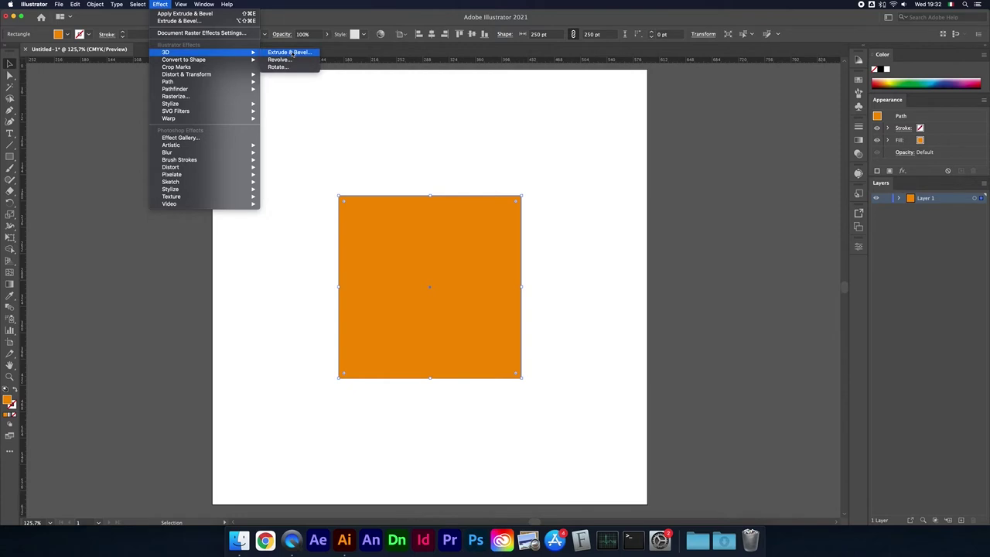
Step: Extrude the square 250 pt deep and rotate the cube to a custom −42°, −37°, 2°
{"action": "left_click", "coordinate": [292, 53]}
{"action": "left_click", "coordinate": [640, 337]}
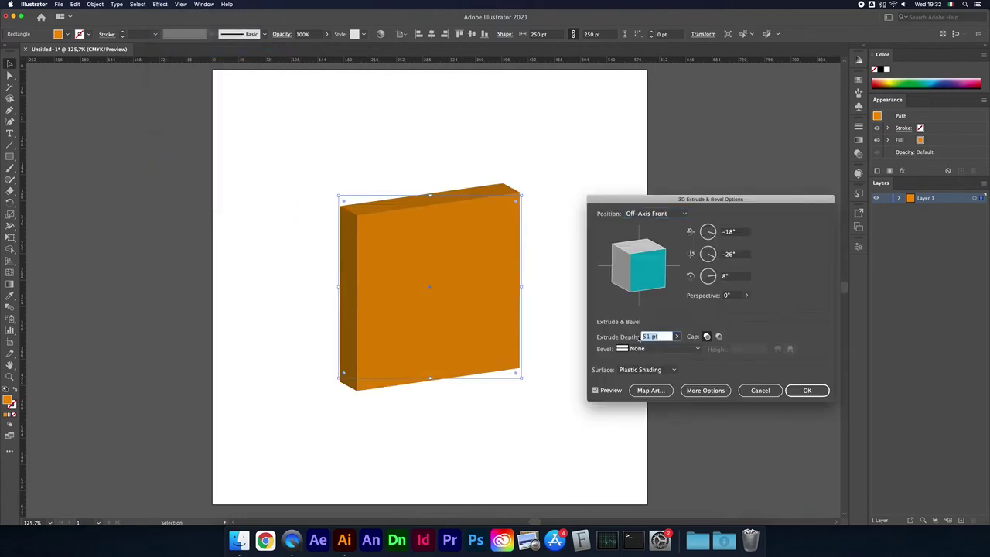
{"action": "type", "text": "250"}
{"action": "key", "text": "Tab"}
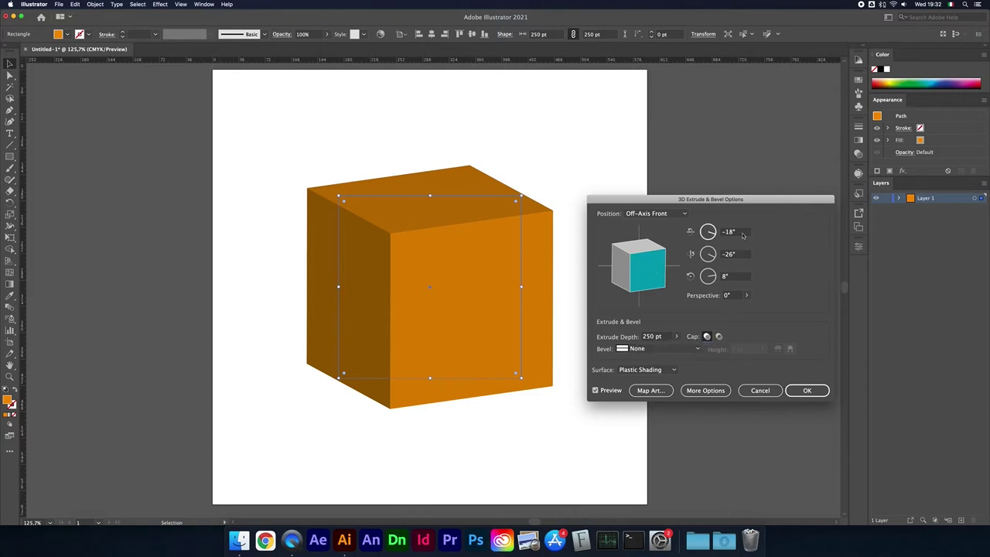
{"action": "left_click_drag", "start_coordinate": [642, 264], "coordinate": [650, 236]}
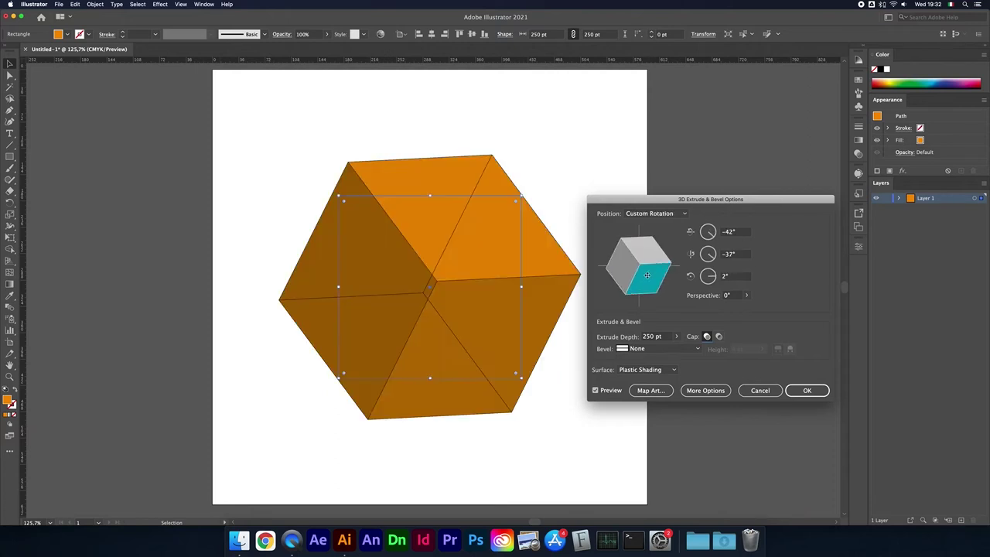
{"action": "left_click", "coordinate": [660, 215]}
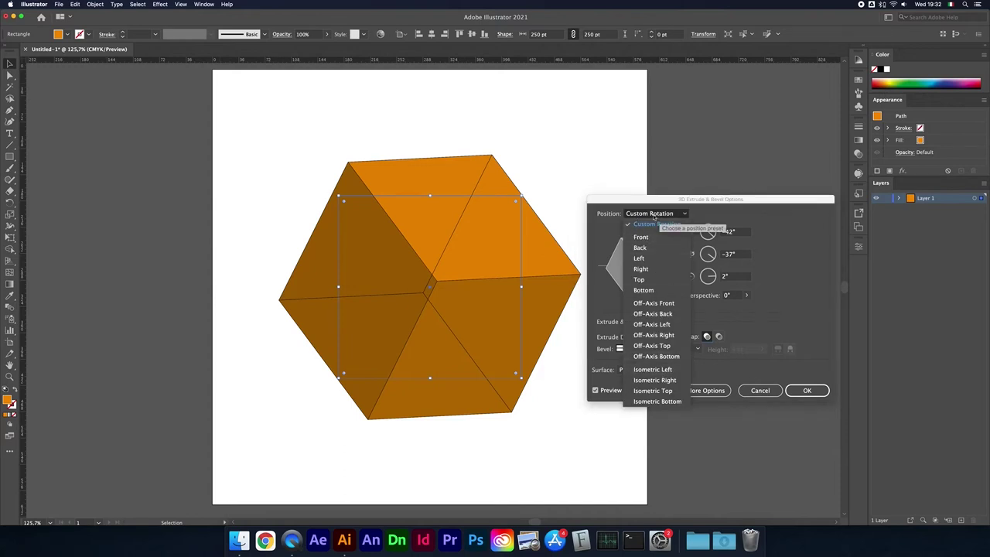
Step: Preview Off-Axis Front and Off-Axis Top, then settle on Isometric Left (−45°, 35°, −30°)
{"action": "left_click", "coordinate": [653, 303]}
{"action": "left_click", "coordinate": [647, 218]}
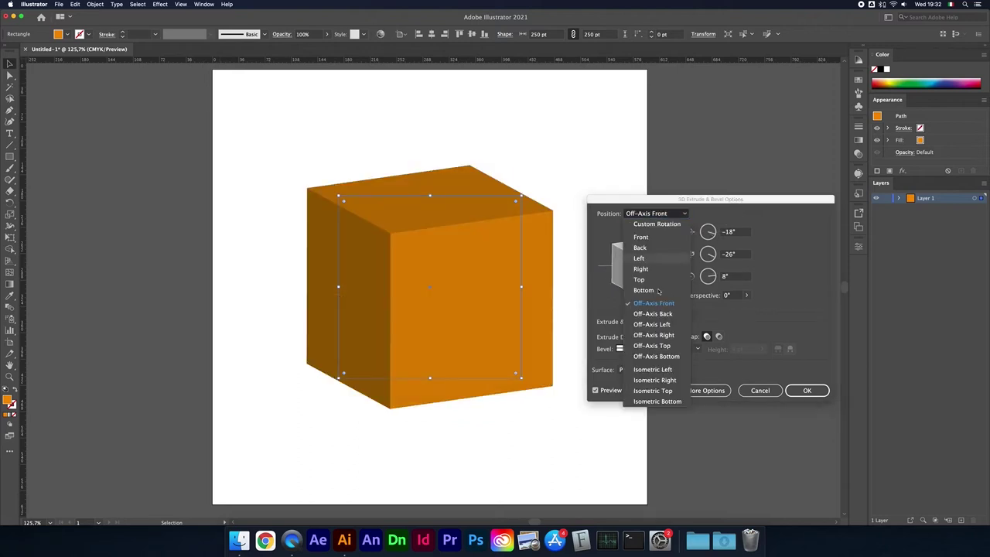
{"action": "left_click", "coordinate": [674, 343]}
{"action": "left_click", "coordinate": [646, 219]}
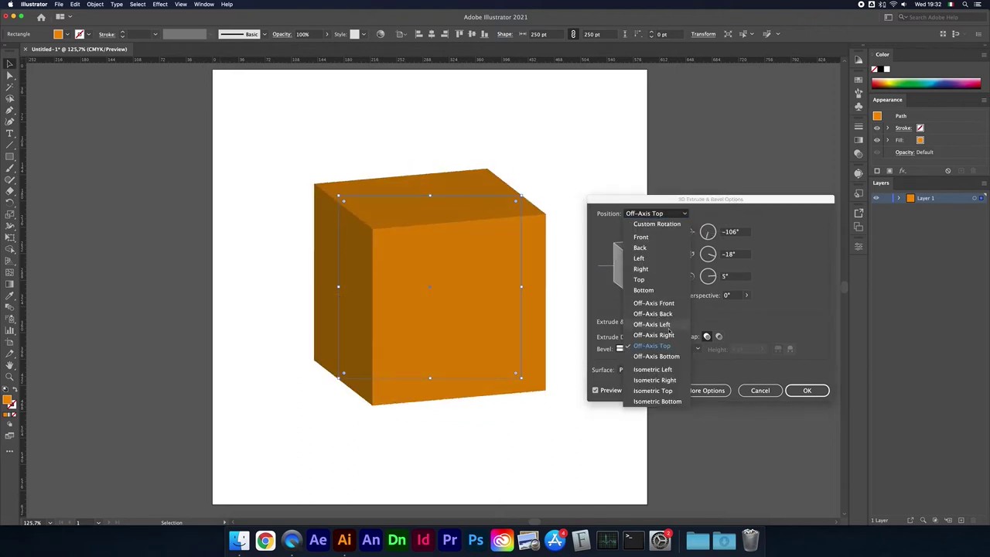
{"action": "left_click", "coordinate": [652, 370]}
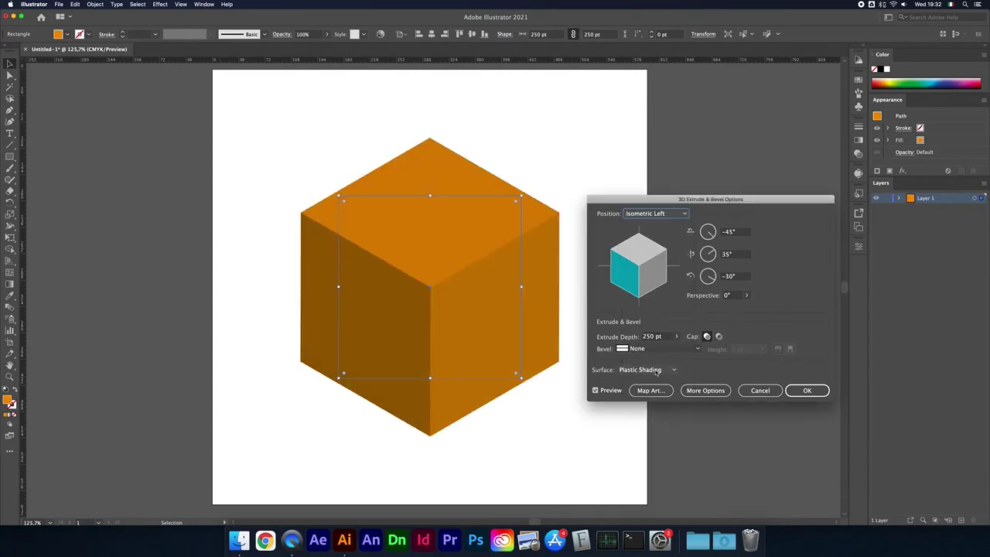
{"action": "left_click", "coordinate": [649, 219]}
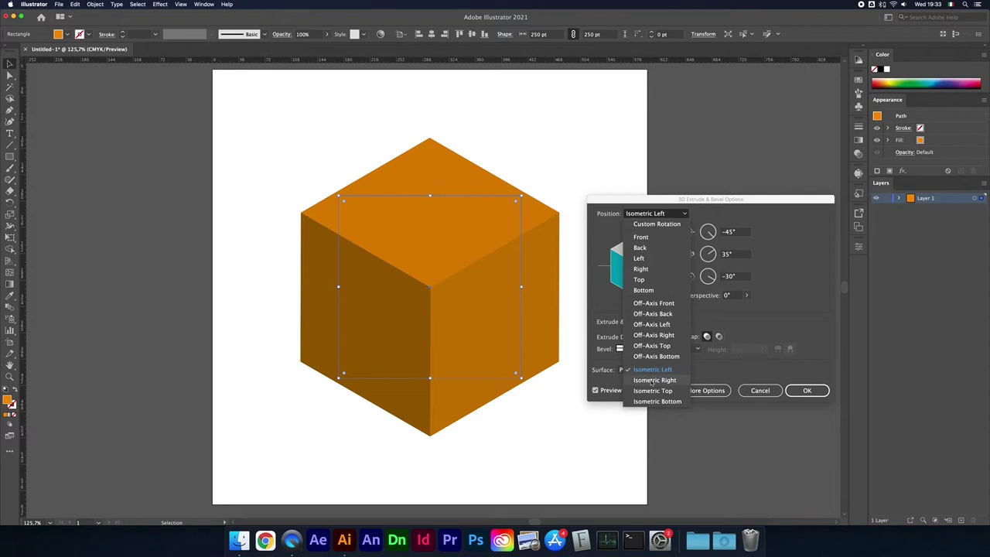
{"action": "left_click", "coordinate": [780, 294]}
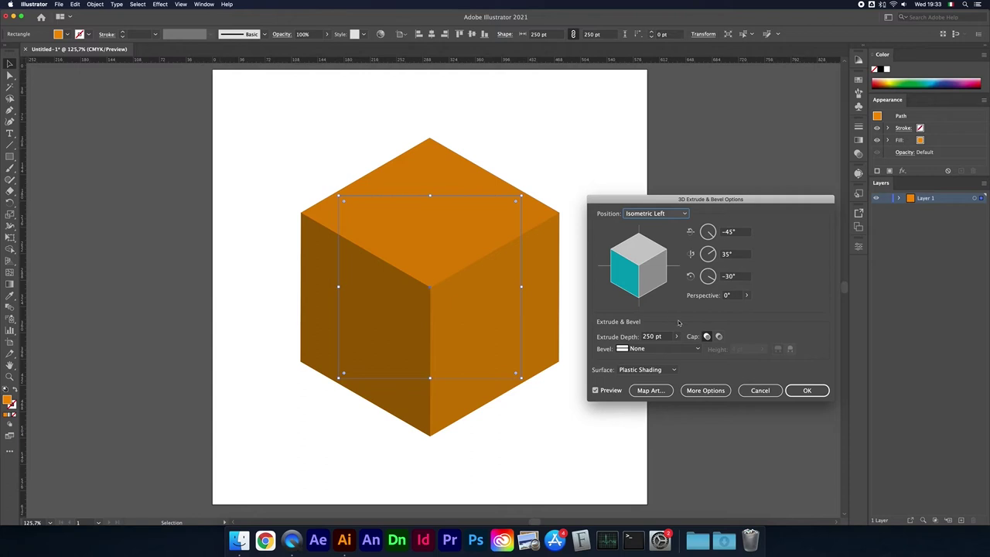
{"action": "left_click", "coordinate": [636, 371]}
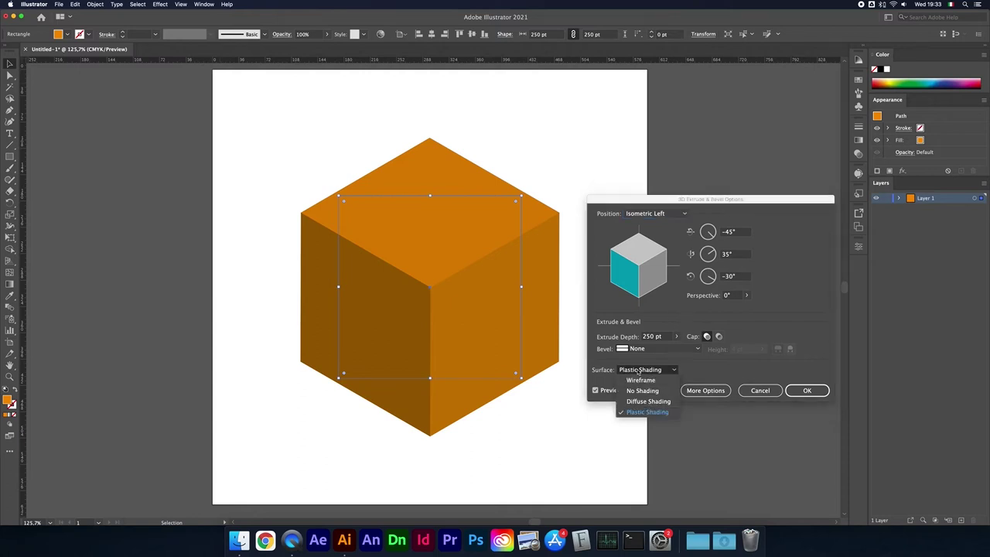
{"action": "left_click", "coordinate": [656, 380]}
{"action": "left_click", "coordinate": [651, 371]}
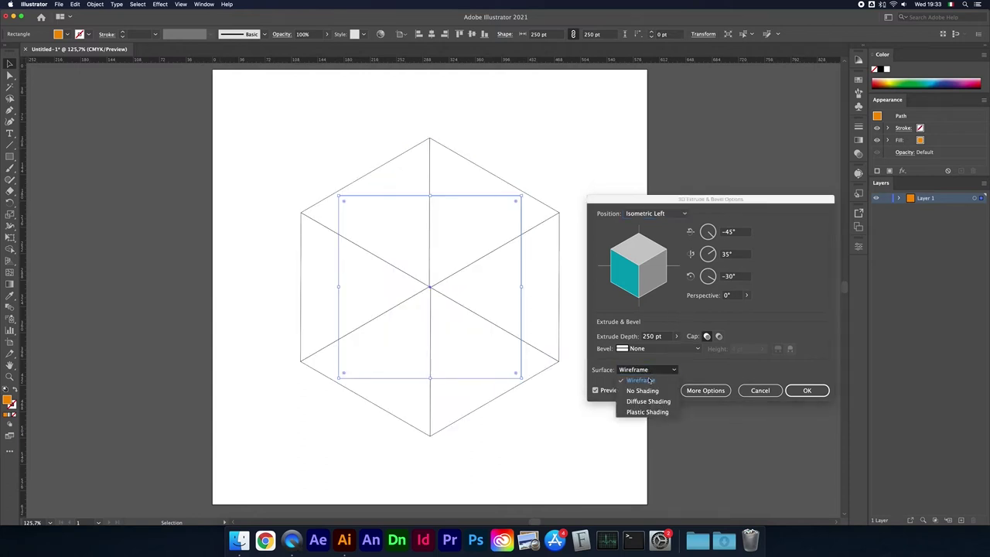
{"action": "left_click", "coordinate": [649, 391]}
{"action": "left_click", "coordinate": [651, 373]}
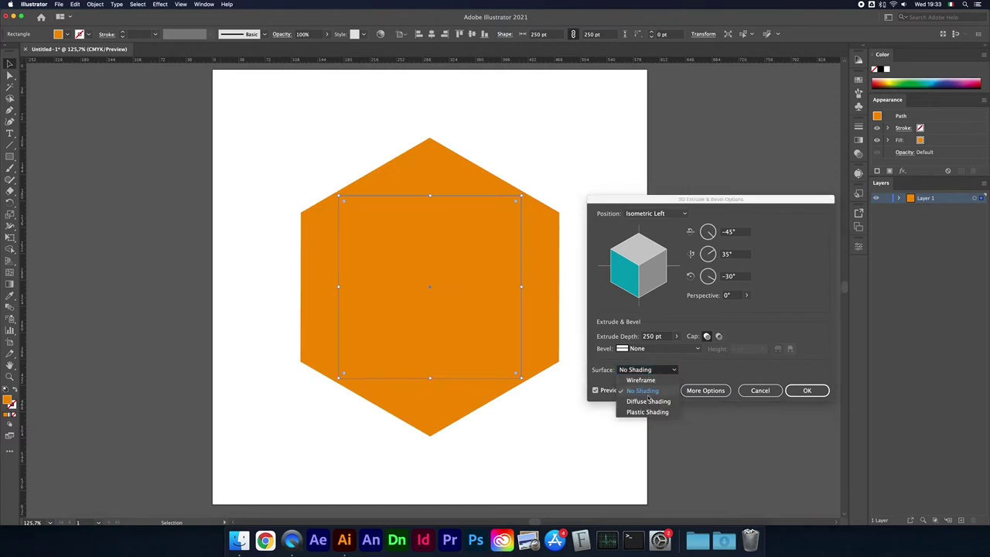
{"action": "left_click", "coordinate": [648, 401]}
{"action": "left_click", "coordinate": [646, 369]}
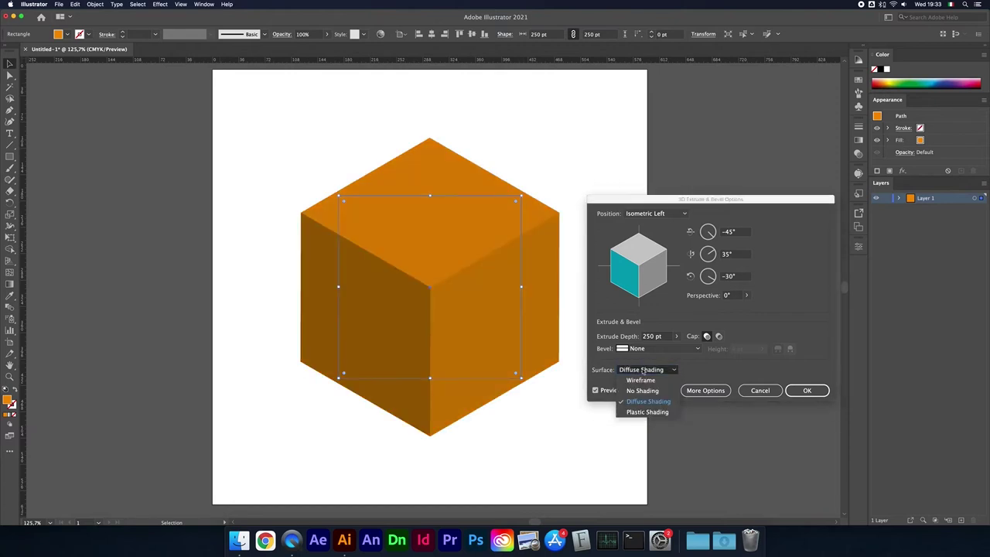
{"action": "left_click", "coordinate": [642, 412]}
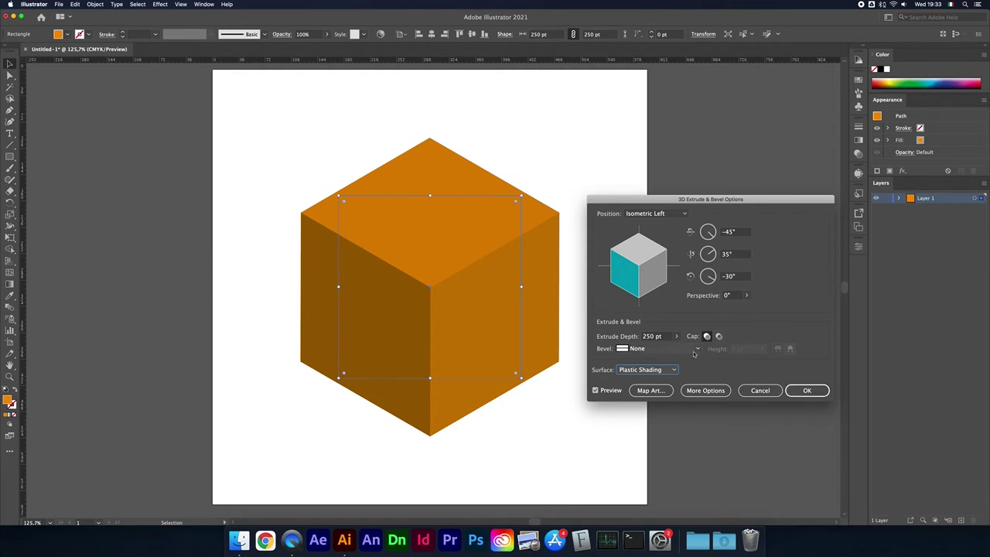
Step: Expand the lighting options and raise Plastic Shading Blend Steps to 106
{"action": "left_click", "coordinate": [704, 390]}
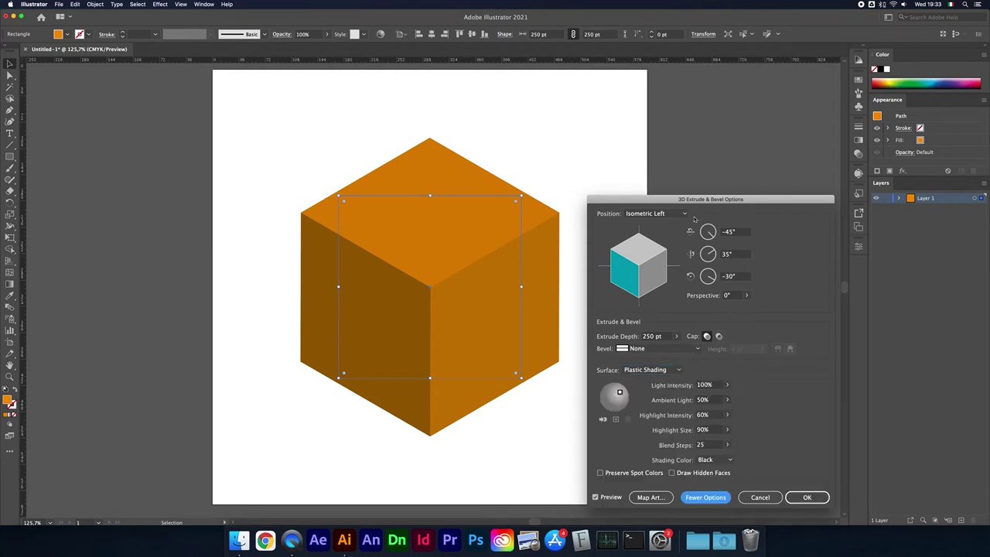
{"action": "left_click_drag", "start_coordinate": [694, 219], "coordinate": [683, 129]}
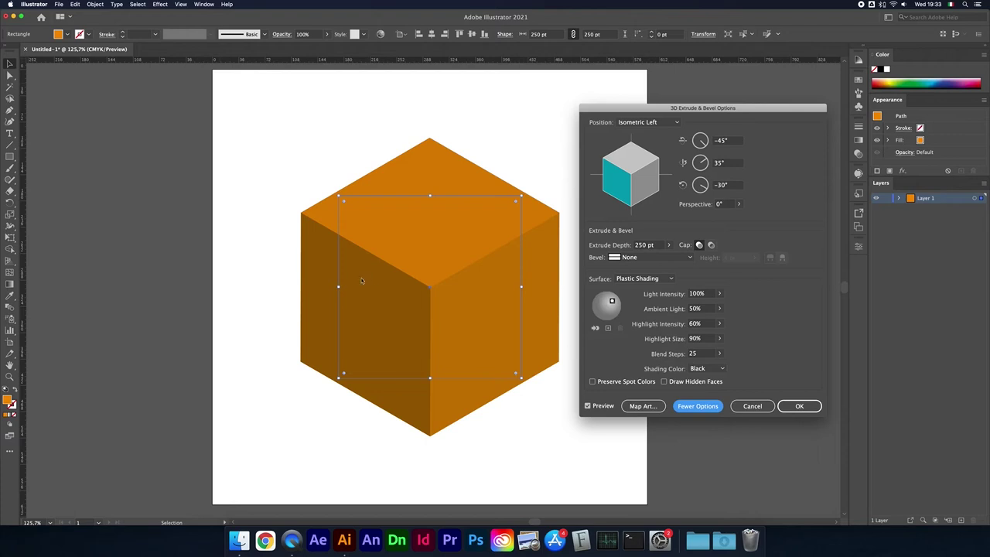
{"action": "left_click", "coordinate": [719, 353]}
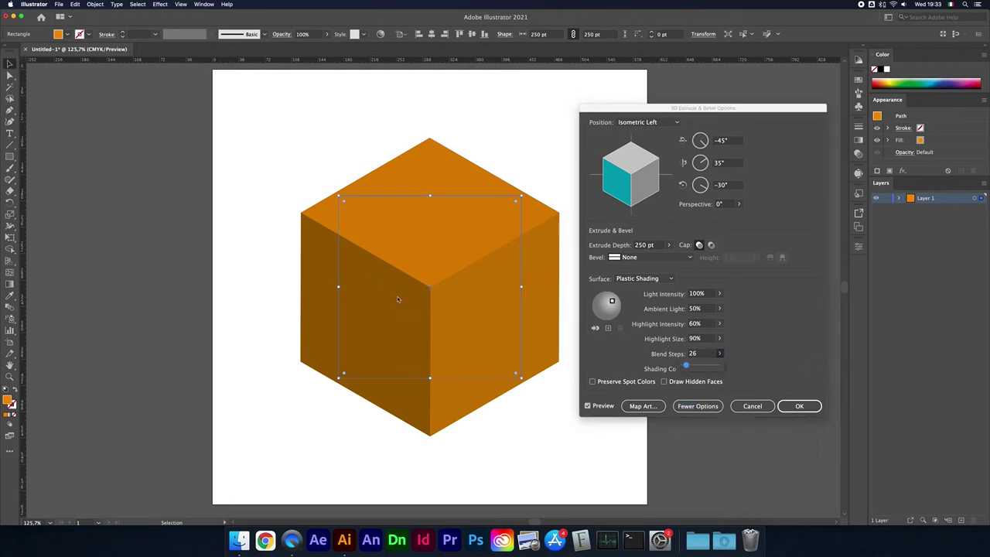
{"action": "left_click_drag", "start_coordinate": [686, 369], "coordinate": [698, 368]}
Step: Reposition the light so the cube is lit from above, brightening the top face
{"action": "left_click_drag", "start_coordinate": [611, 301], "coordinate": [601, 305]}
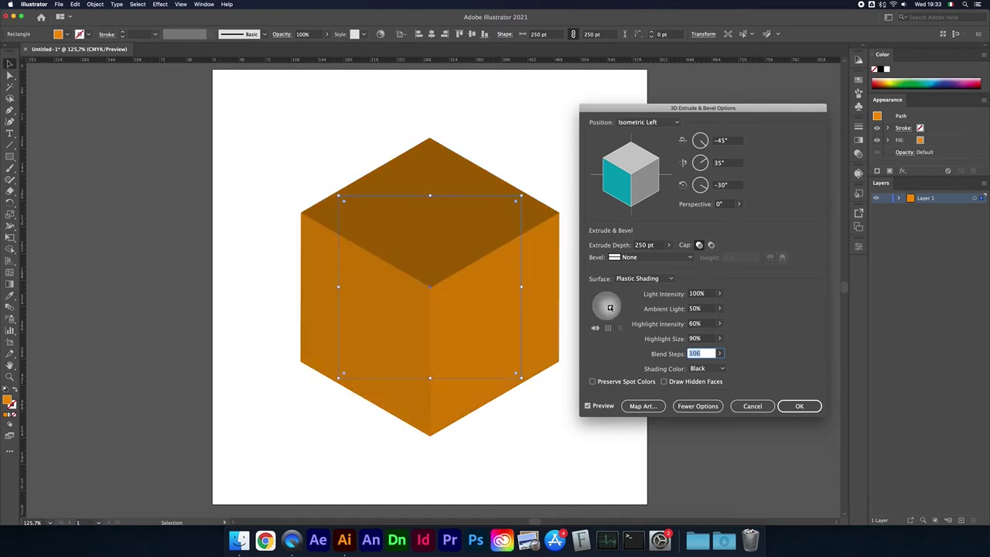
{"action": "left_click_drag", "start_coordinate": [610, 306], "coordinate": [609, 303]}
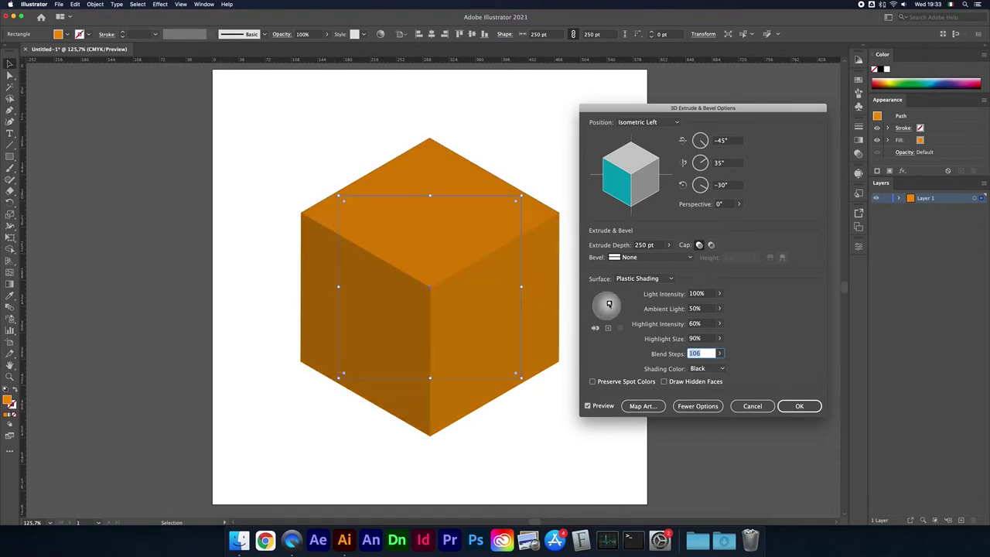
{"action": "left_click_drag", "start_coordinate": [607, 305], "coordinate": [606, 306]}
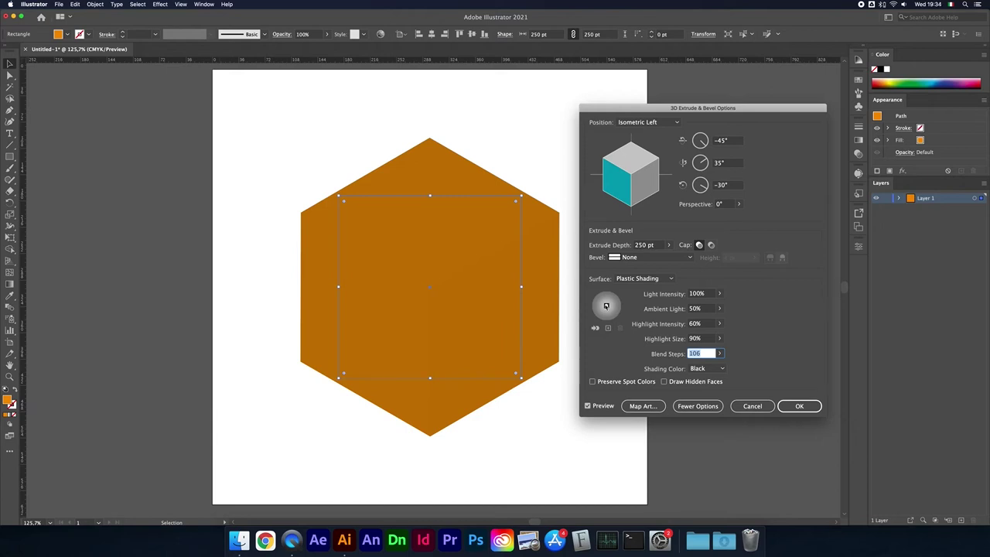
{"action": "left_click_drag", "start_coordinate": [606, 301], "coordinate": [605, 300]}
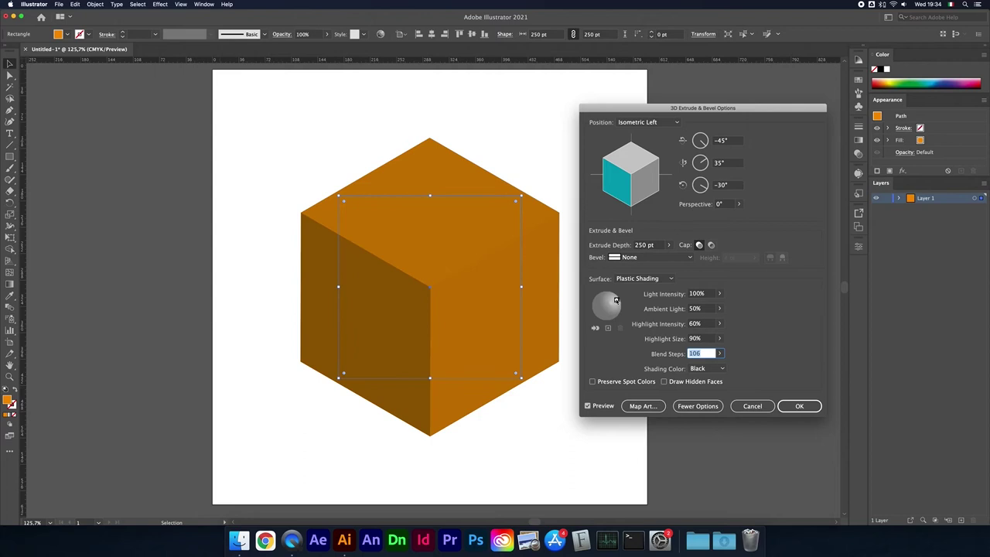
{"action": "left_click_drag", "start_coordinate": [616, 300], "coordinate": [615, 310]}
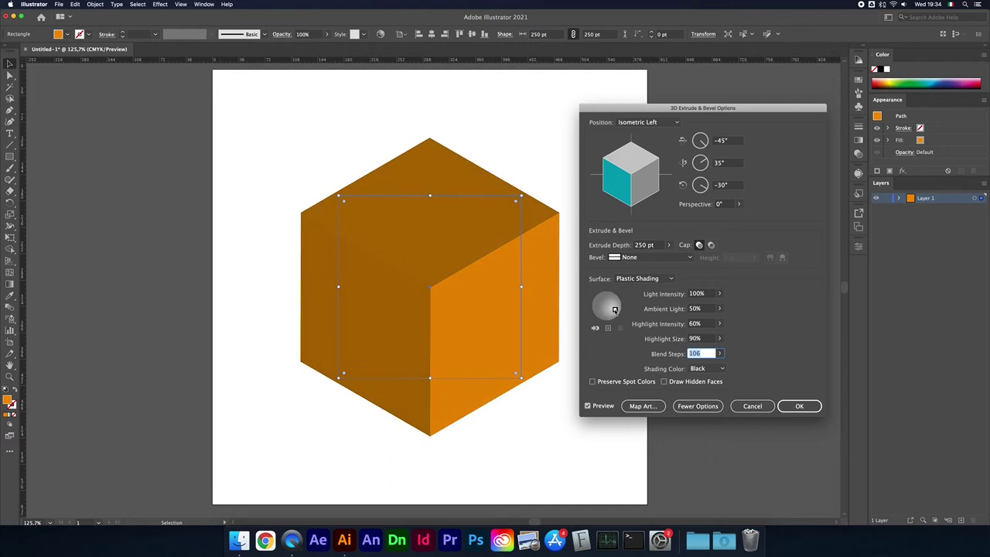
{"action": "left_click_drag", "start_coordinate": [614, 310], "coordinate": [606, 298]}
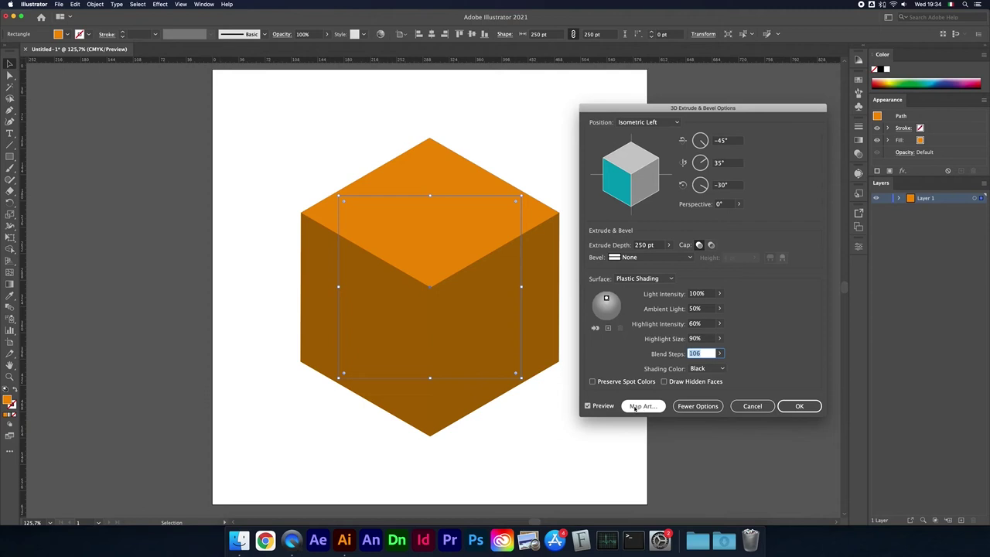
Step: In Map Art, apply the Vector Grime symbol to surface 1 of 6, the cube's left face
{"action": "left_click", "coordinate": [636, 407]}
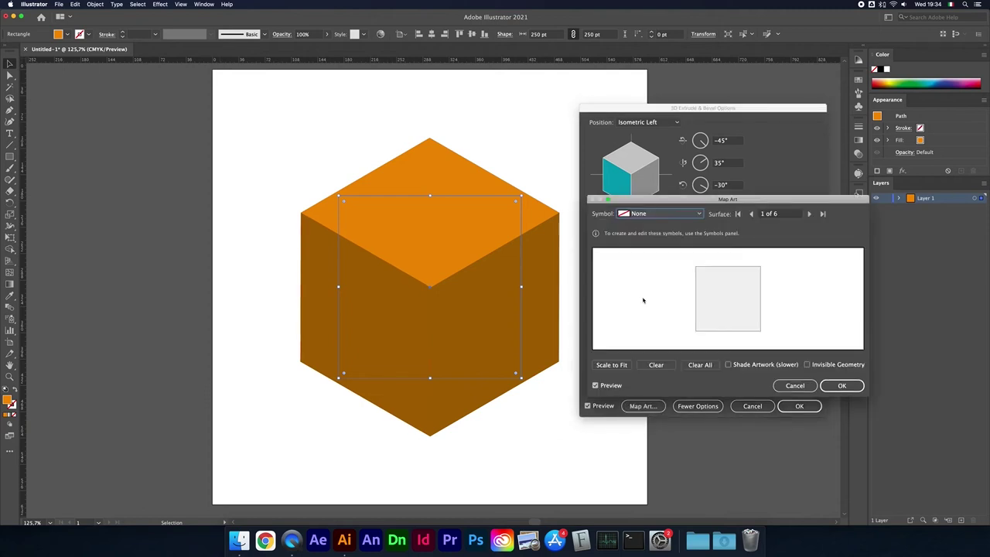
{"action": "left_click", "coordinate": [624, 214]}
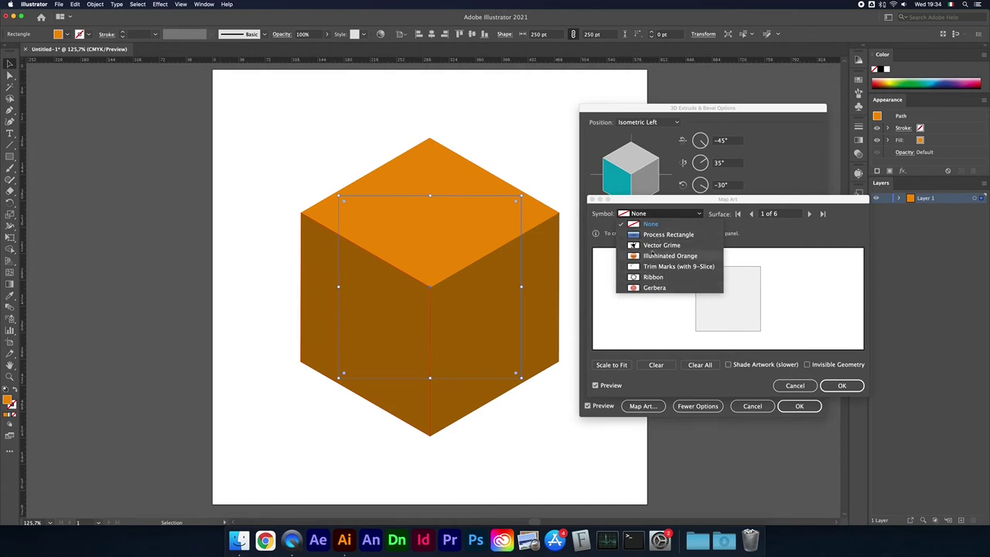
{"action": "left_click", "coordinate": [651, 246]}
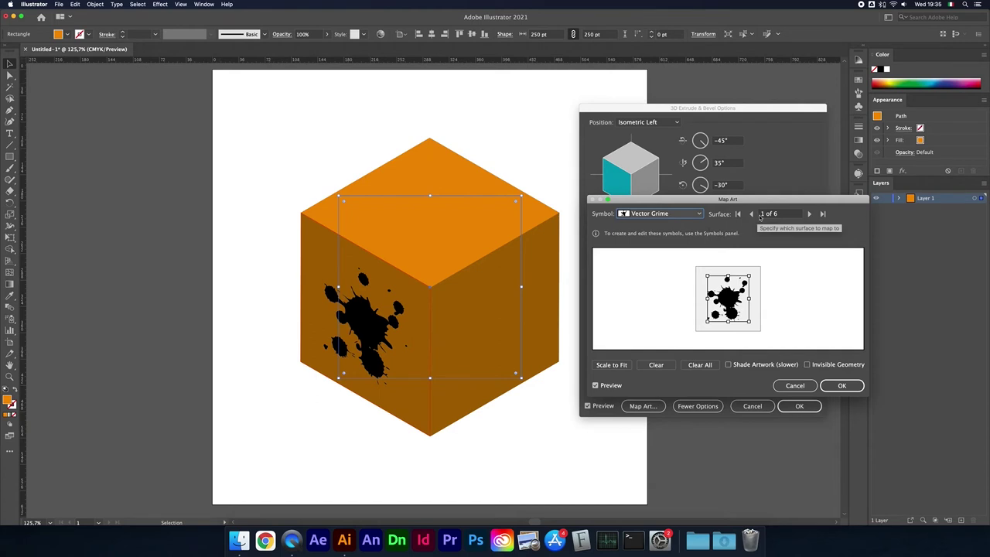
Step: Map Illuminated Orange onto surface 2 and Ribbon onto surface 3, the right face
{"action": "left_click", "coordinate": [809, 214]}
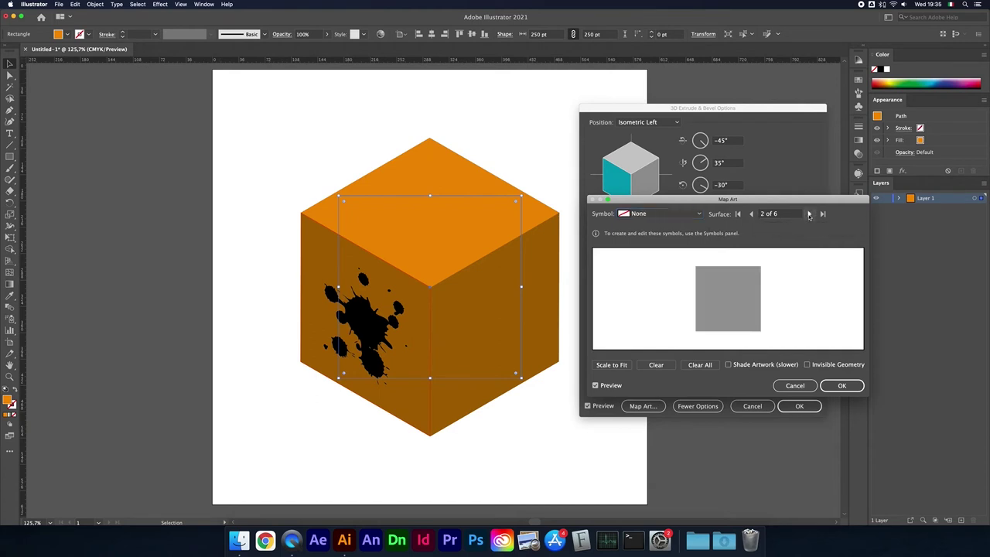
{"action": "left_click", "coordinate": [647, 215]}
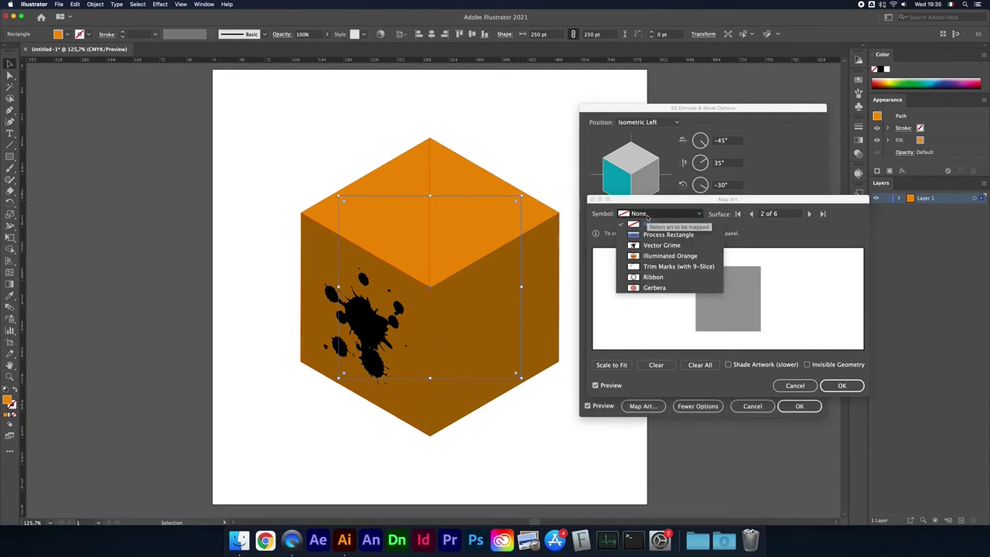
{"action": "left_click", "coordinate": [649, 256]}
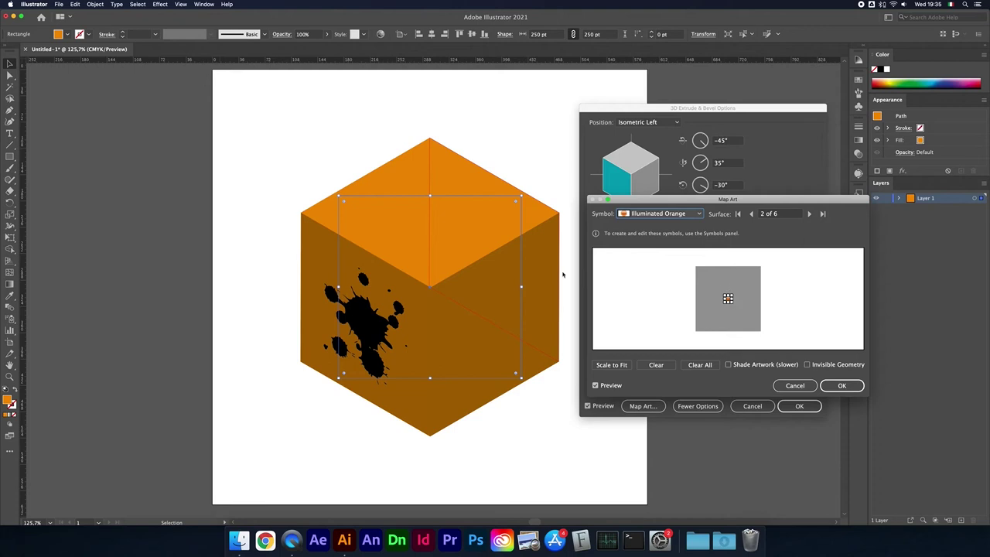
{"action": "left_click", "coordinate": [809, 214]}
{"action": "left_click", "coordinate": [657, 213]}
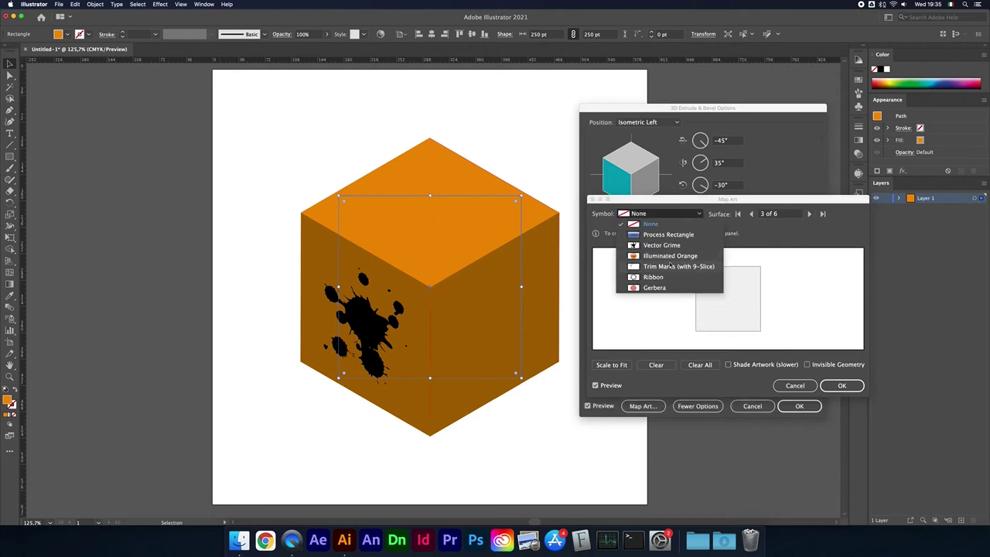
{"action": "left_click", "coordinate": [670, 276]}
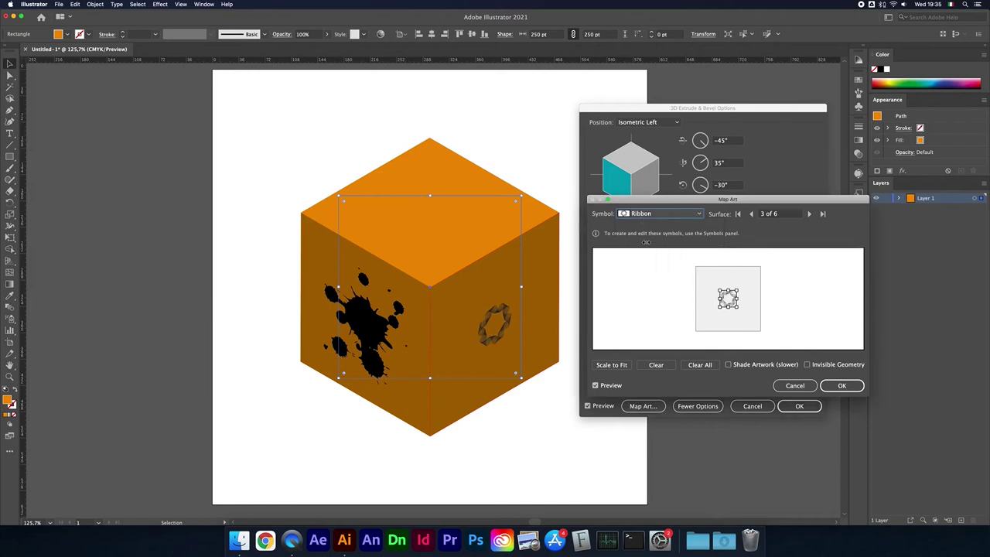
Step: Map Process Rectangle onto surface 4 and Trim Marks onto surface 5
{"action": "left_click", "coordinate": [810, 214]}
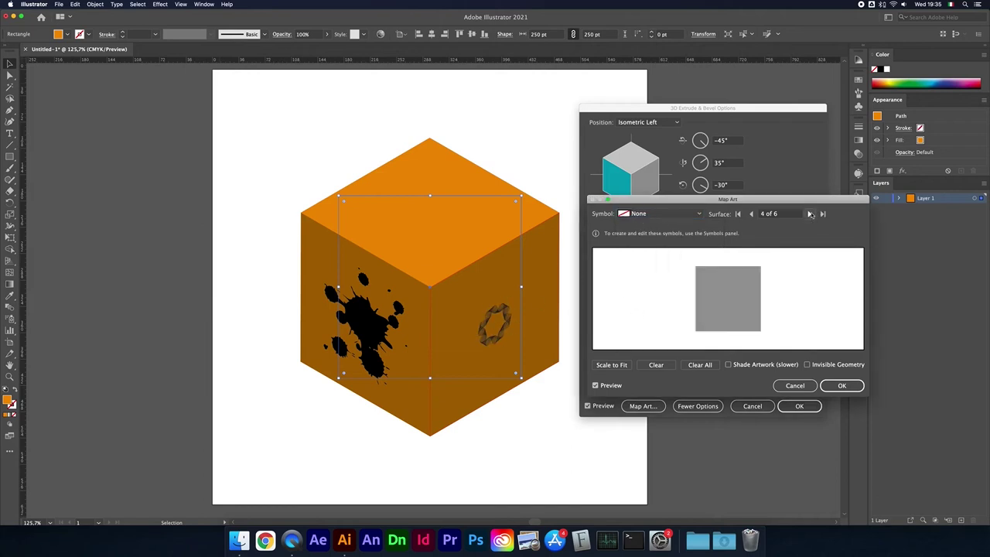
{"action": "left_click", "coordinate": [661, 213]}
{"action": "left_click", "coordinate": [653, 287]}
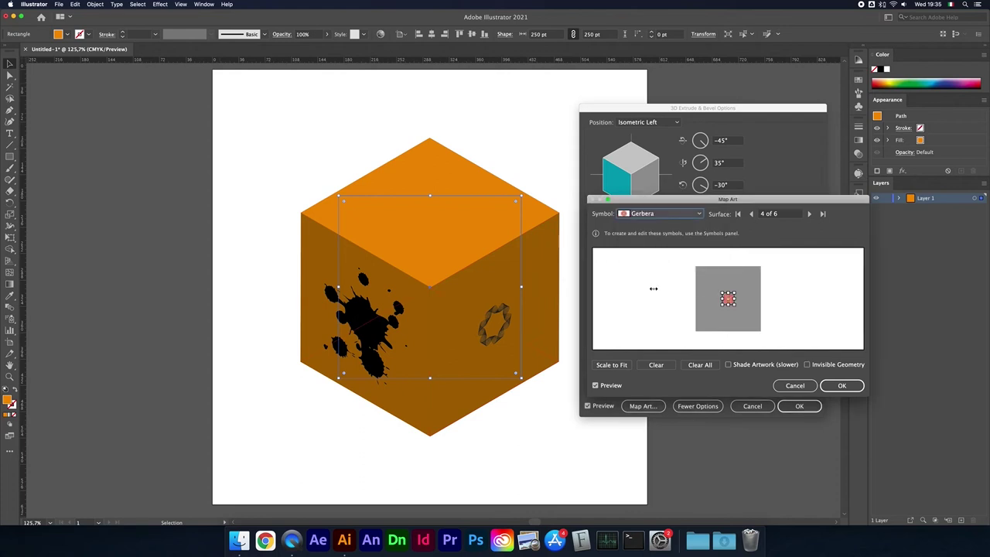
{"action": "left_click", "coordinate": [659, 215]}
{"action": "left_click", "coordinate": [658, 232]}
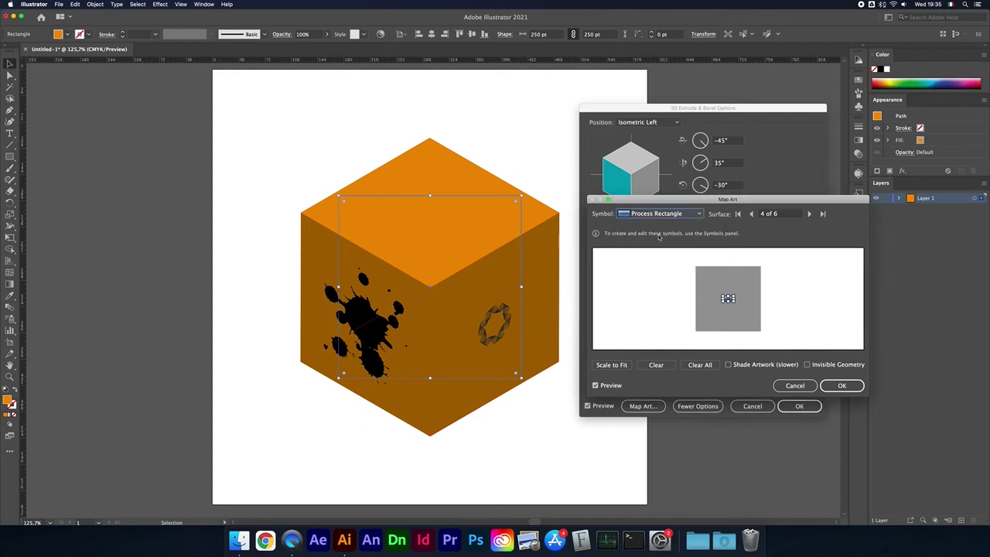
{"action": "left_click", "coordinate": [809, 214]}
{"action": "left_click", "coordinate": [658, 213]}
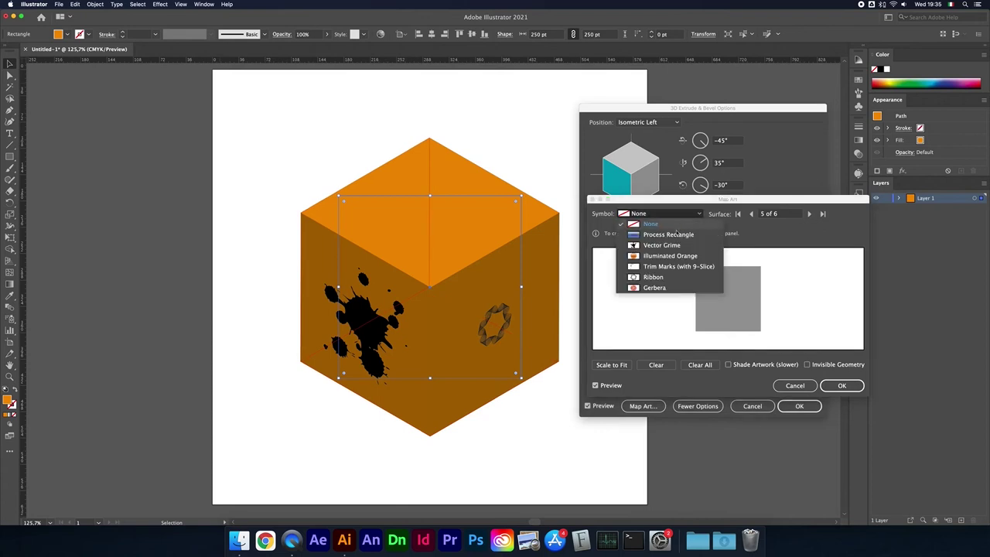
{"action": "left_click", "coordinate": [665, 267]}
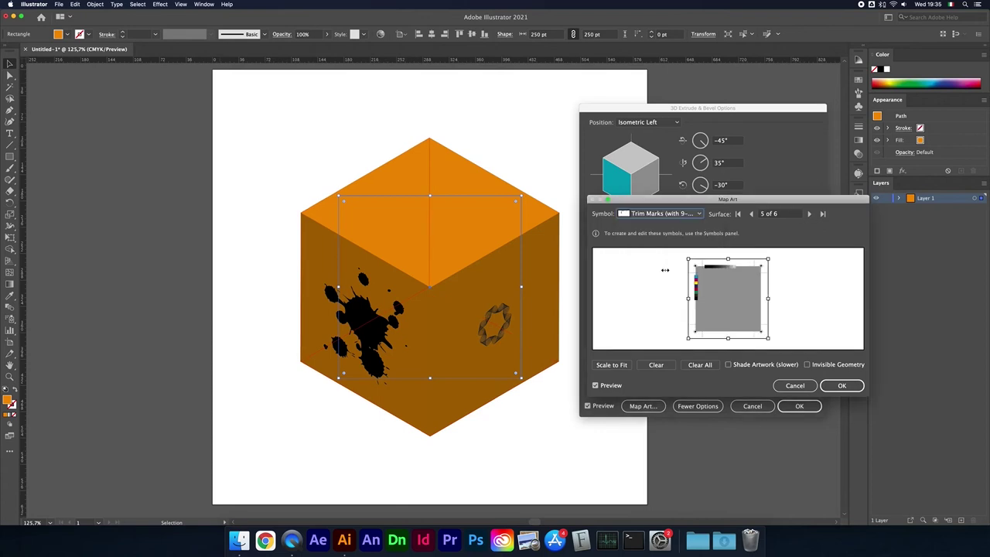
Step: Put the Gerbera symbol on the top surface 6, then back out of the 3D effect to the flat square
{"action": "left_click", "coordinate": [808, 214]}
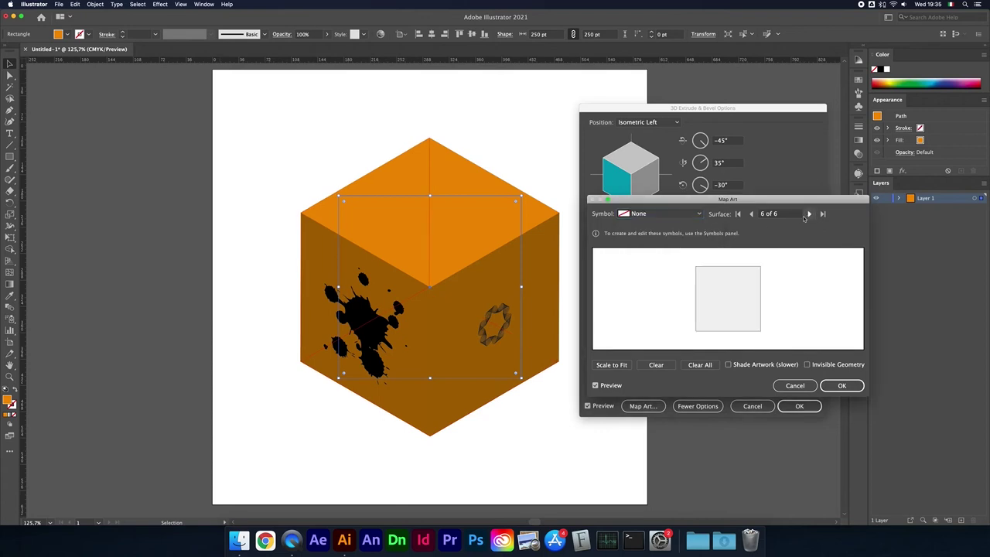
{"action": "left_click", "coordinate": [658, 213]}
{"action": "left_click", "coordinate": [666, 285]}
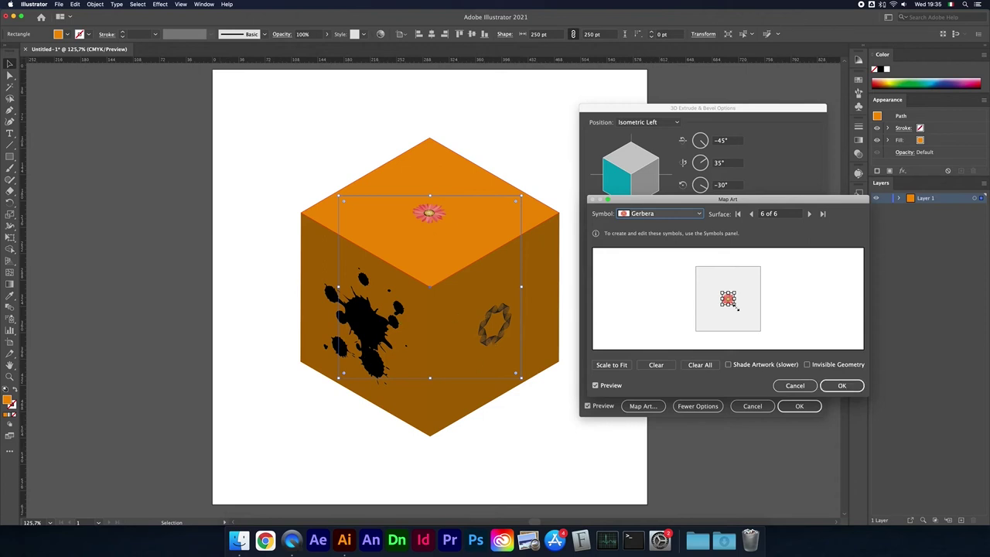
{"action": "left_click", "coordinate": [840, 385]}
{"action": "left_click", "coordinate": [766, 415]}
Step: Shrink the square to about 90 pt at the top-left and copy it into a five-square checker pattern
{"action": "left_click", "coordinate": [492, 158]}
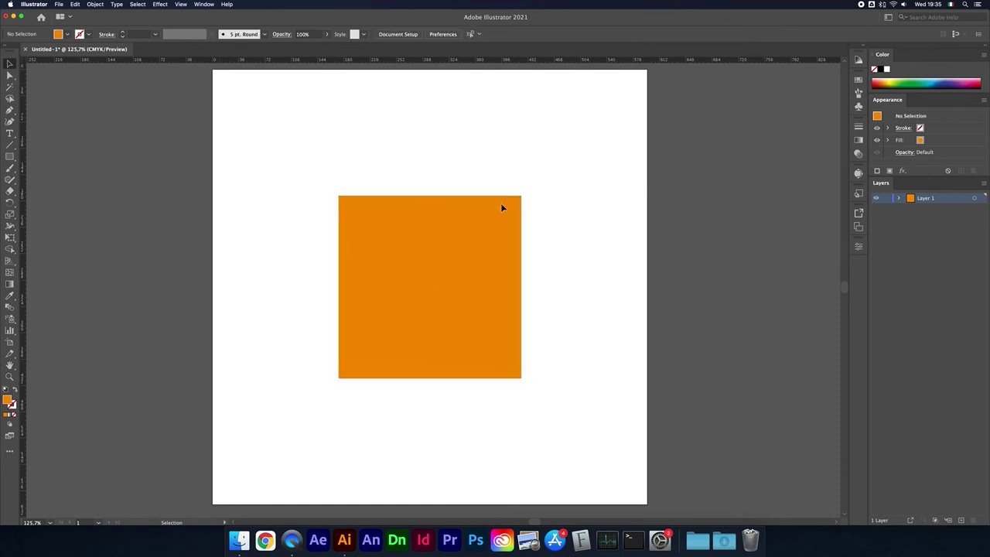
{"action": "left_click", "coordinate": [484, 243]}
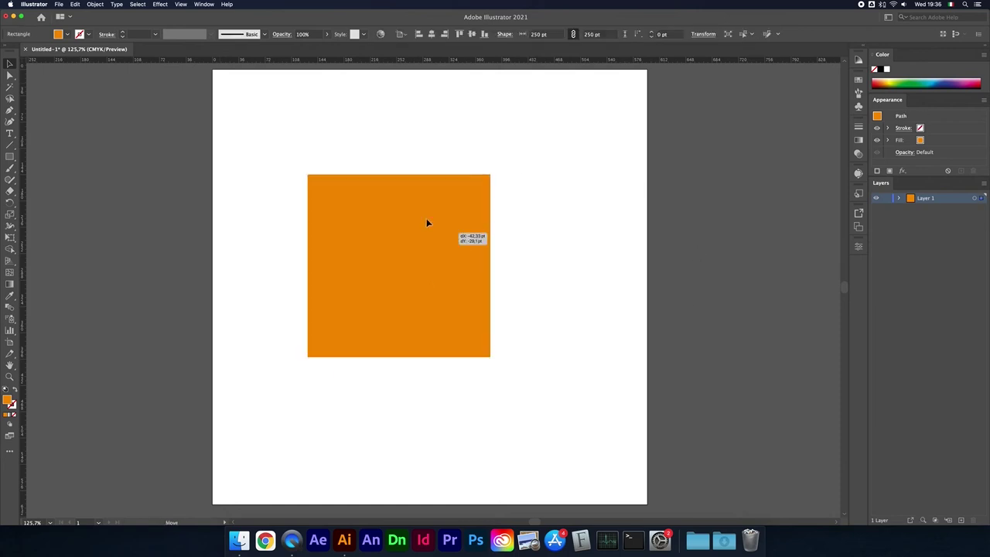
{"action": "left_click_drag", "start_coordinate": [446, 236], "coordinate": [330, 130]}
{"action": "left_click_drag", "start_coordinate": [406, 269], "coordinate": [300, 161]}
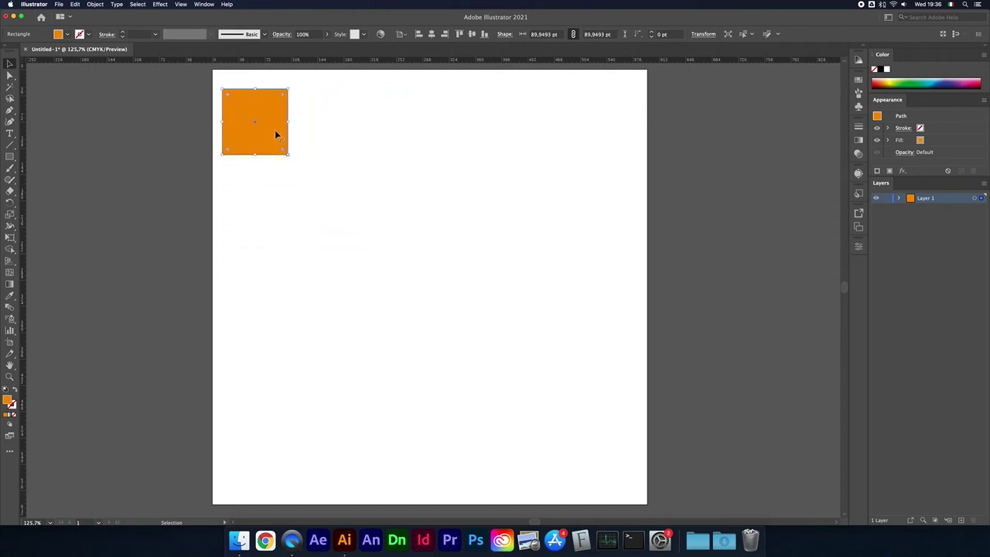
{"action": "mouse_move", "coordinate": [274, 130]}
{"action": "left_mouse_down", "text": "alt"}
{"action": "mouse_move", "coordinate": [341, 198]}
{"action": "mouse_move", "coordinate": [386, 123]}
{"action": "mouse_move", "coordinate": [395, 263]}
{"action": "mouse_move", "coordinate": [265, 237]}
{"action": "left_mouse_up", "text": "alt"}
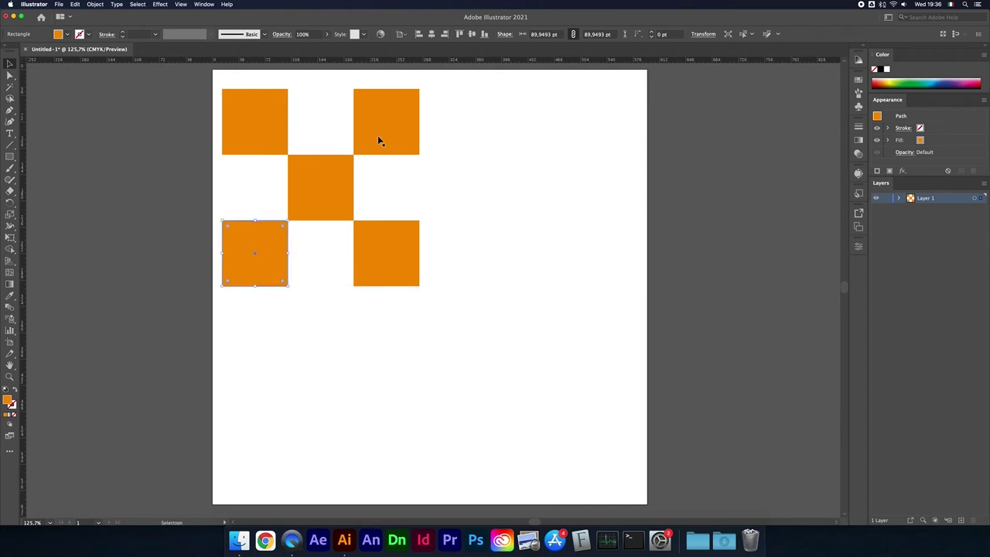
{"action": "left_click_drag", "start_coordinate": [453, 109], "coordinate": [250, 261]}
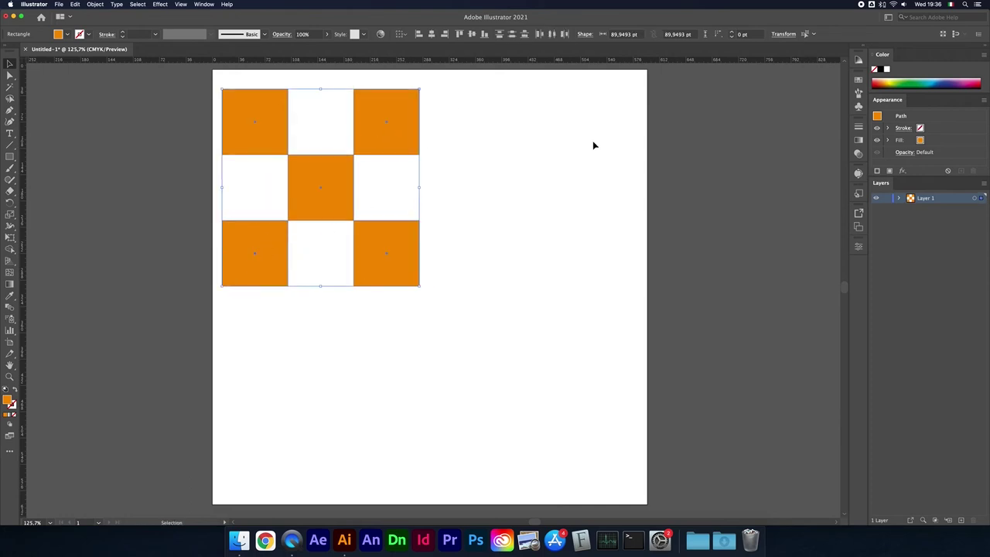
{"action": "left_click", "coordinate": [857, 106]}
Step: Save the checkerboard to the Symbols panel as a static Graphic symbol named New Symbol
{"action": "left_click_drag", "start_coordinate": [361, 119], "coordinate": [761, 120]}
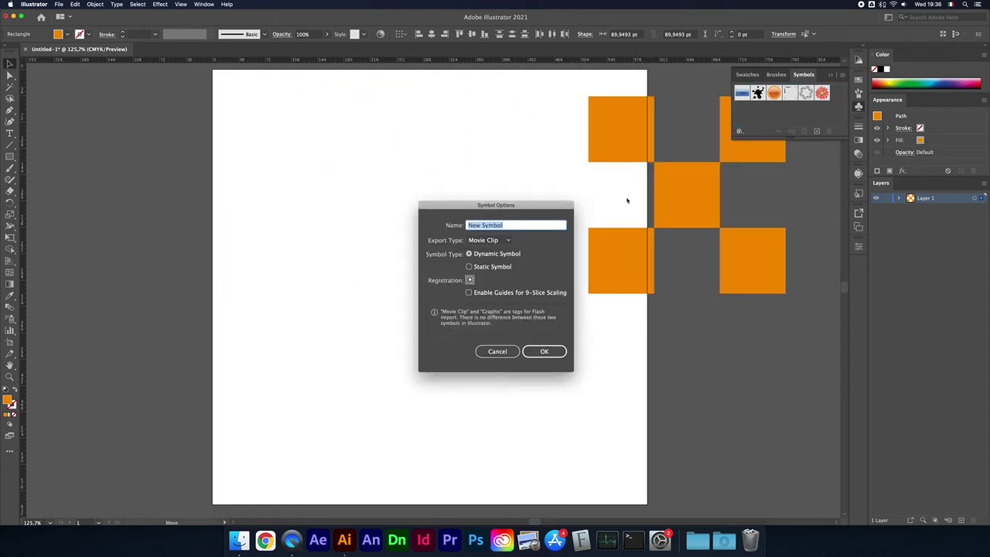
{"action": "left_click", "coordinate": [488, 240]}
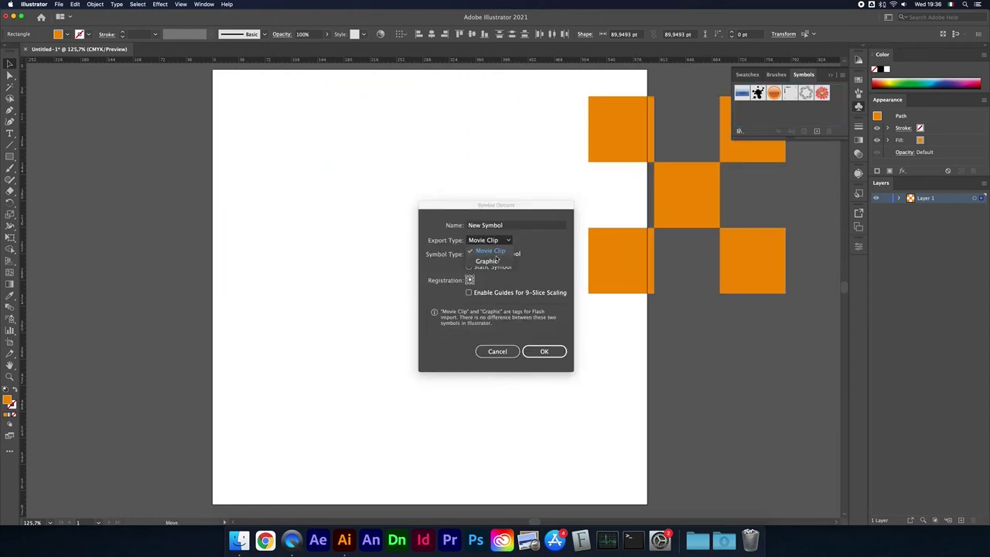
{"action": "left_click", "coordinate": [489, 262]}
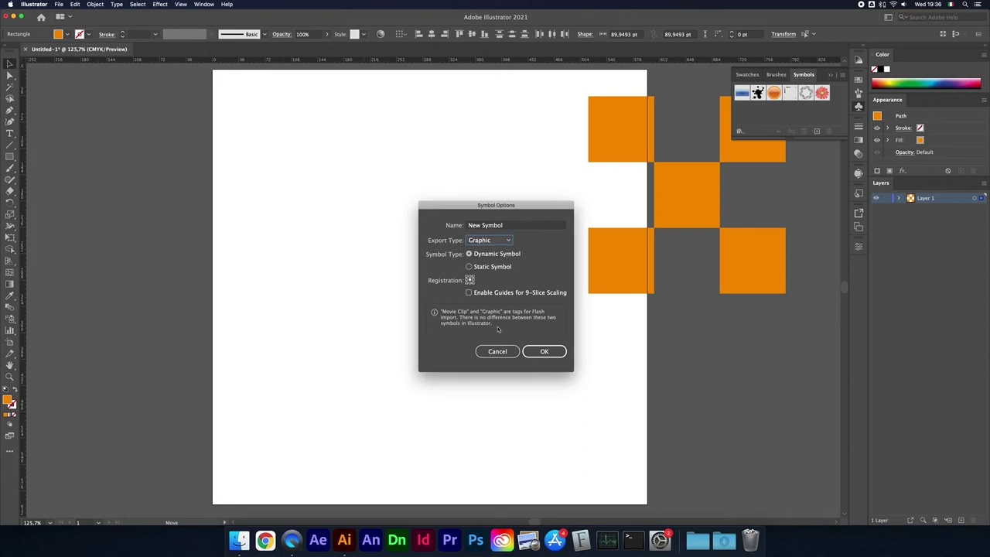
{"action": "left_click", "coordinate": [488, 267]}
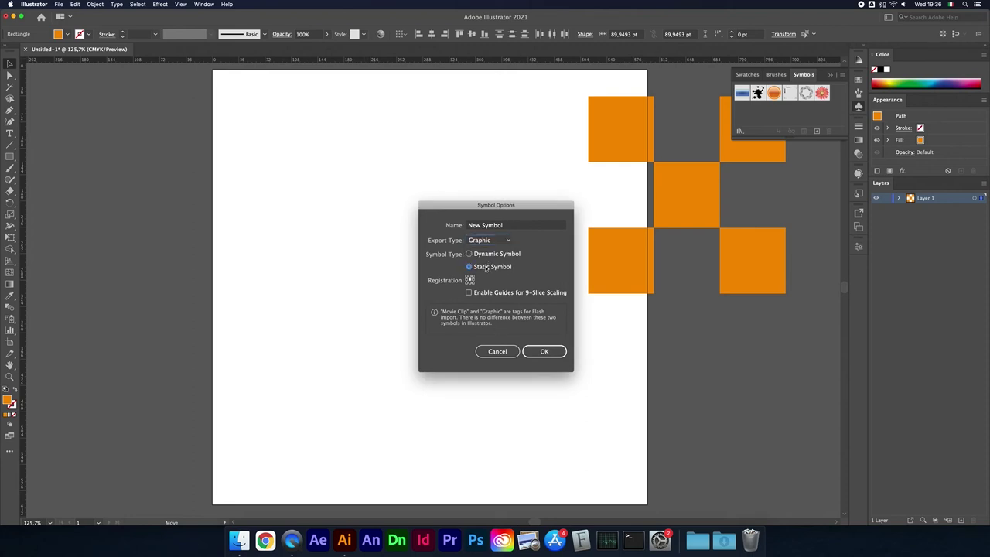
{"action": "left_click", "coordinate": [544, 352]}
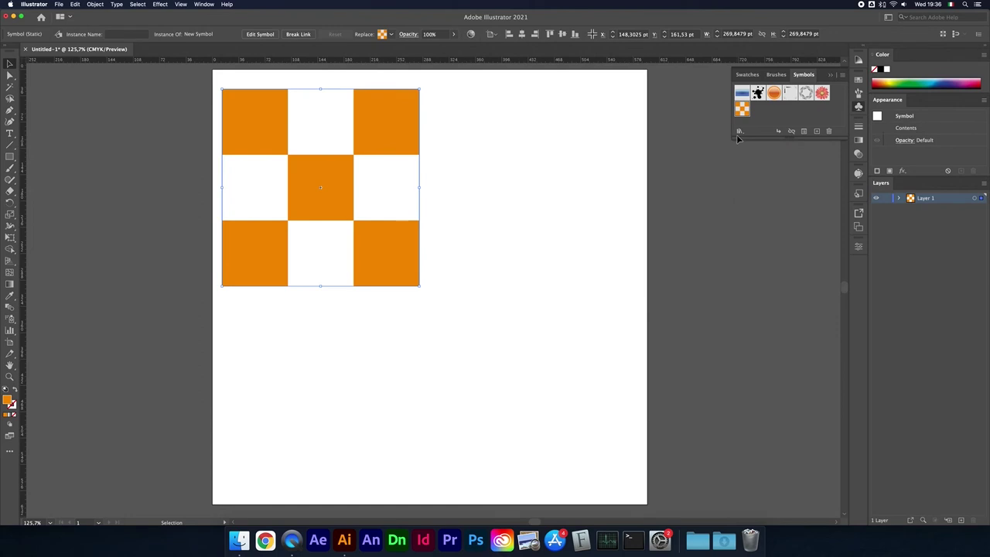
{"action": "left_click", "coordinate": [523, 248]}
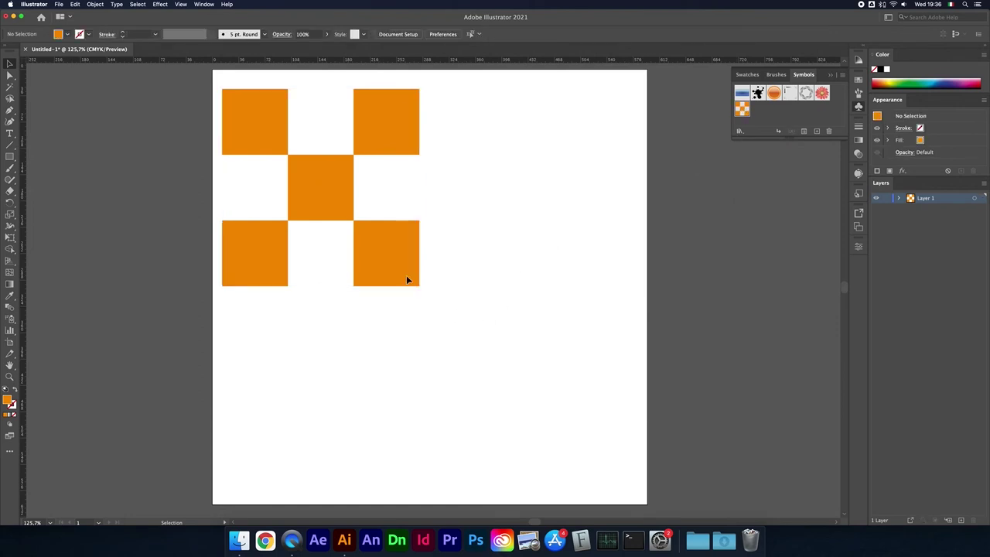
Step: Draw an orange circle below the checker pattern and a rectangle covering its left half
{"action": "key", "text": "m"}
{"action": "key", "text": "l"}
{"action": "left_click_drag", "start_coordinate": [462, 333], "coordinate": [521, 394]}
{"action": "key", "text": "m"}
{"action": "left_click_drag", "start_coordinate": [425, 317], "coordinate": [488, 415]}
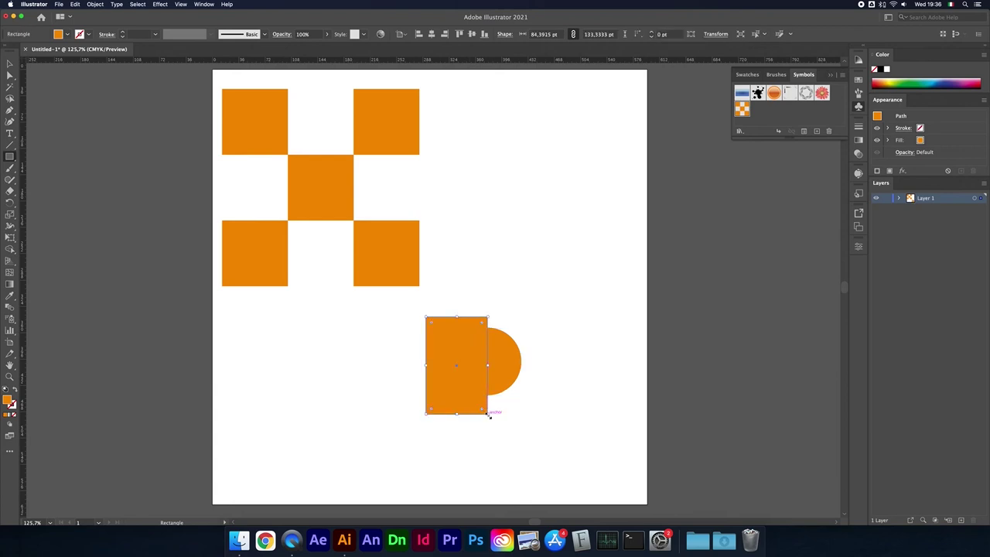
Step: Select the circle and rectangle together and close the symbols library
{"action": "key", "text": "v"}
{"action": "left_click", "coordinate": [507, 365], "text": "shift"}
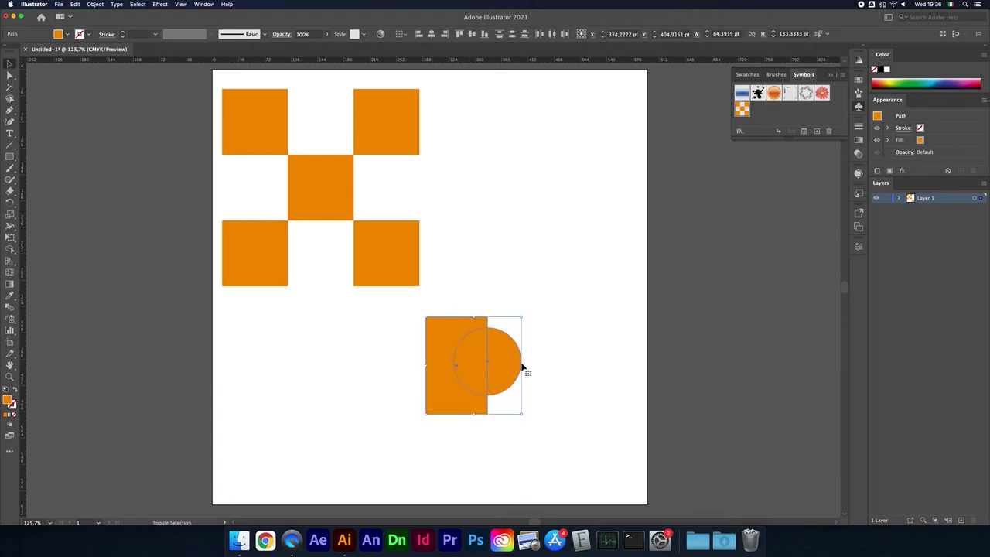
{"action": "left_click", "coordinate": [858, 226]}
{"action": "left_click", "coordinate": [198, 4]}
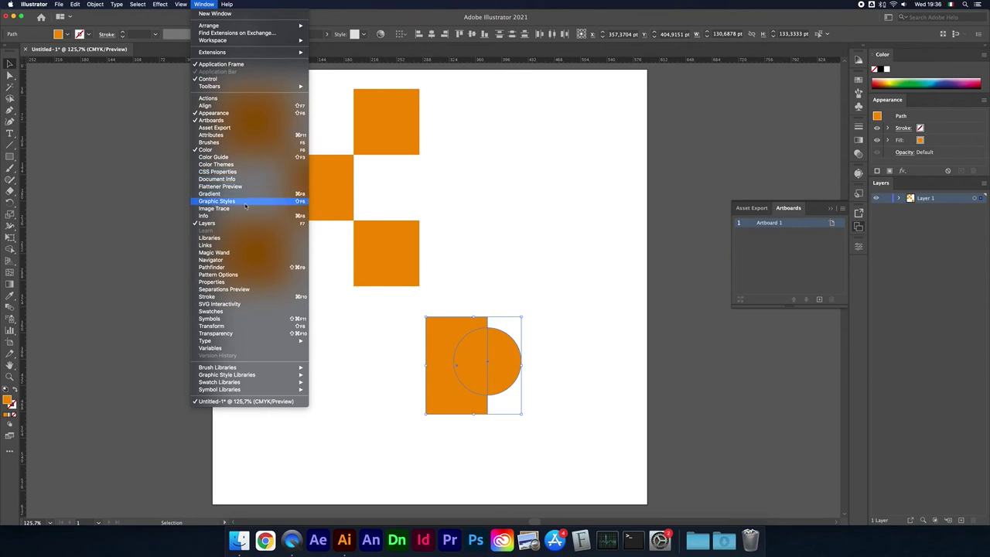
Step: Subtract the rectangle with Pathfinder, leaving a 46.3 × 92.6 pt orange semicircle selected
{"action": "left_click", "coordinate": [246, 267]}
{"action": "left_click_drag", "start_coordinate": [323, 46], "coordinate": [857, 277]}
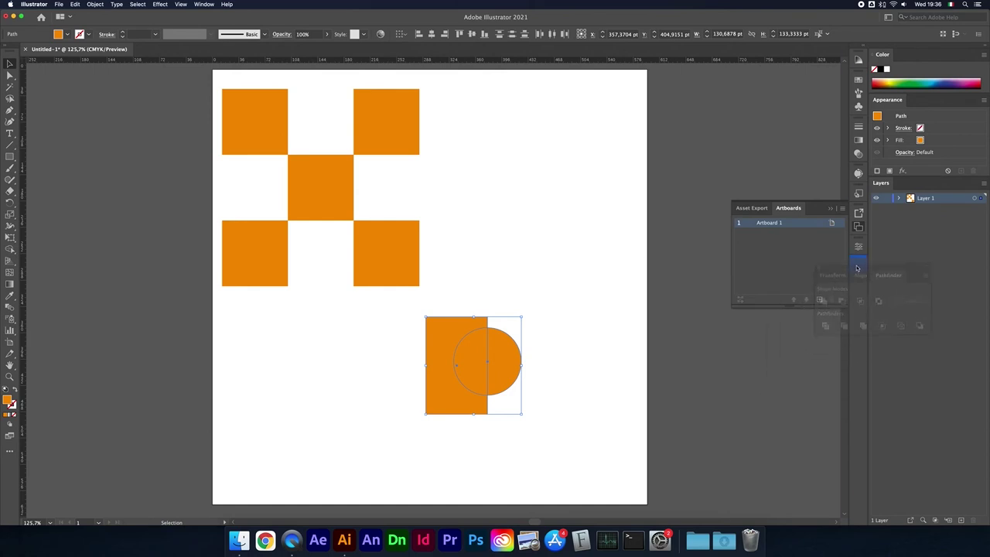
{"action": "left_click", "coordinate": [858, 297]}
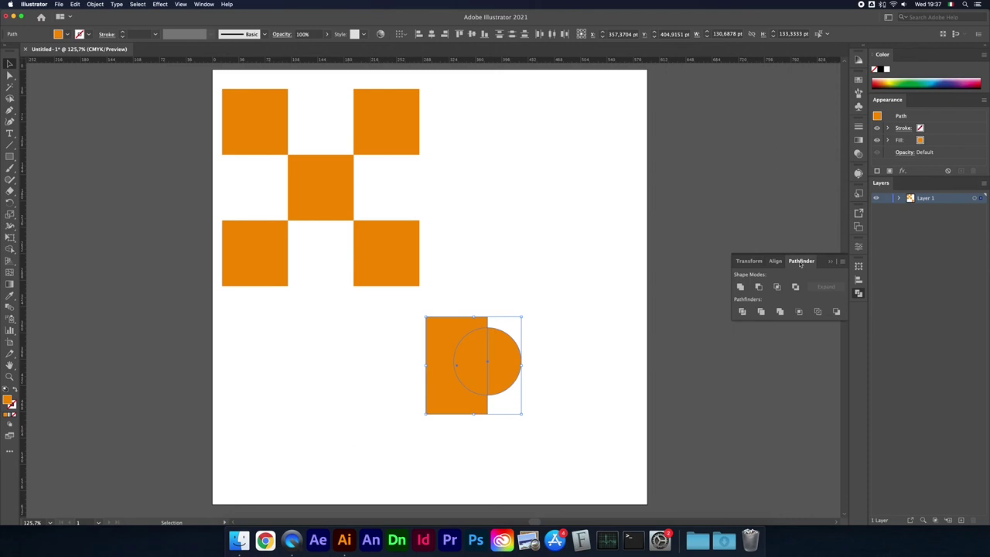
{"action": "left_click", "coordinate": [758, 288]}
{"action": "left_click", "coordinate": [561, 339]}
{"action": "left_click", "coordinate": [499, 371]}
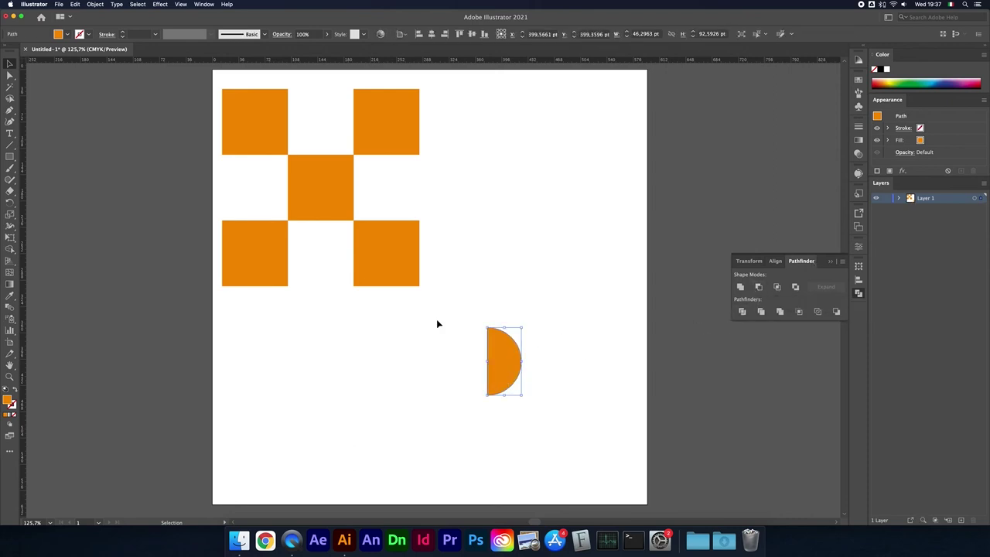
{"action": "left_click", "coordinate": [157, 4]}
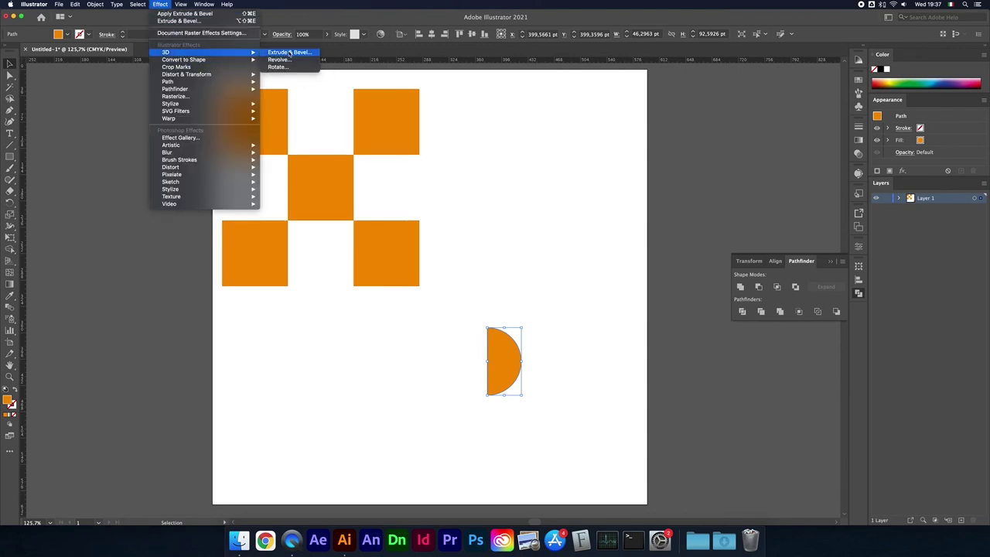
Step: Apply 3D Revolve to the semicircle with blend steps raised from 25 to 100
{"action": "left_click", "coordinate": [280, 60]}
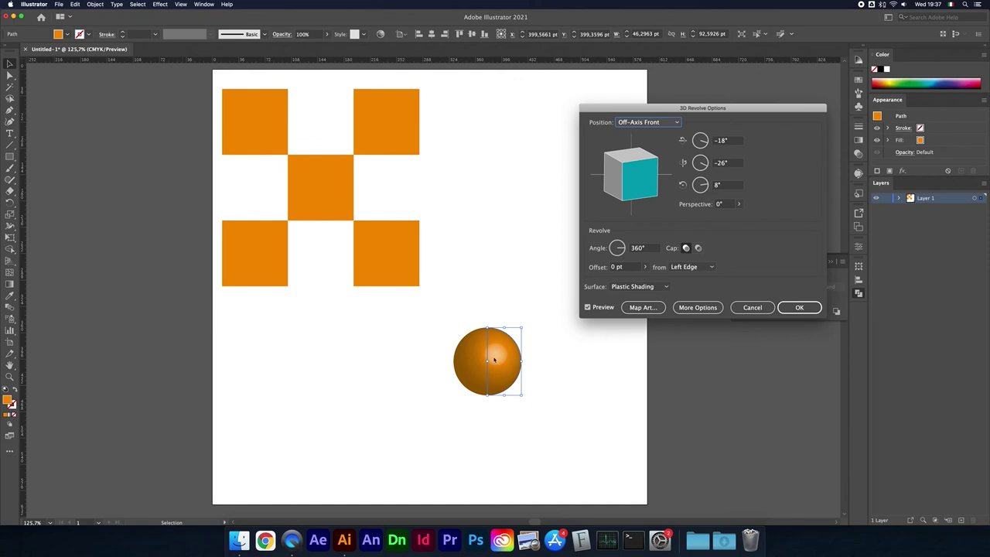
{"action": "left_click", "coordinate": [697, 307]}
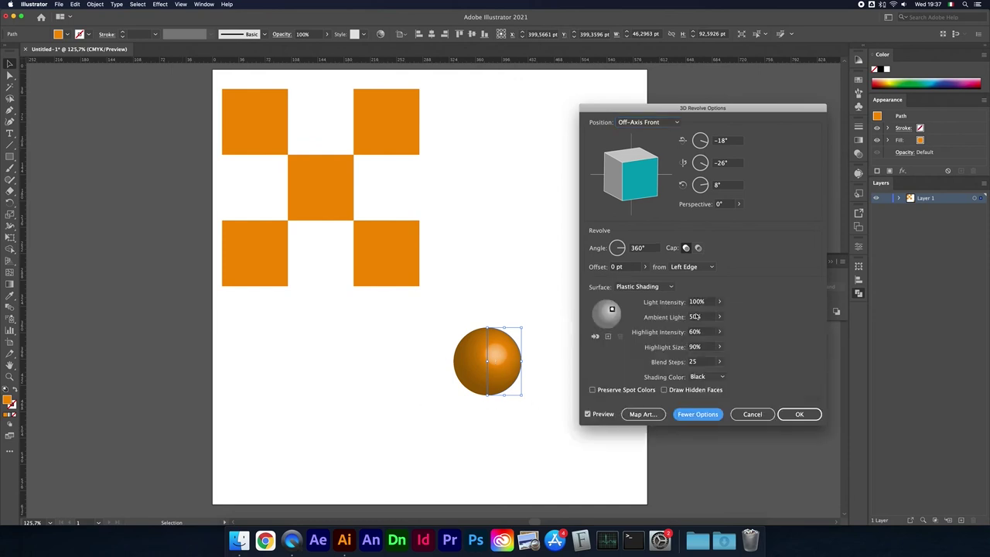
{"action": "left_click", "coordinate": [719, 361]}
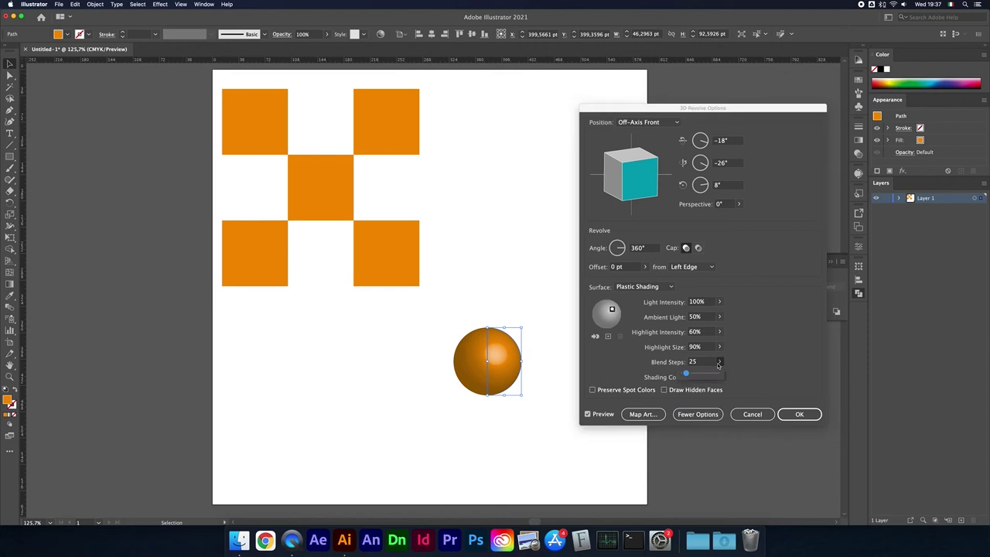
{"action": "left_click_drag", "start_coordinate": [687, 374], "coordinate": [698, 375]}
{"action": "left_click", "coordinate": [619, 359]}
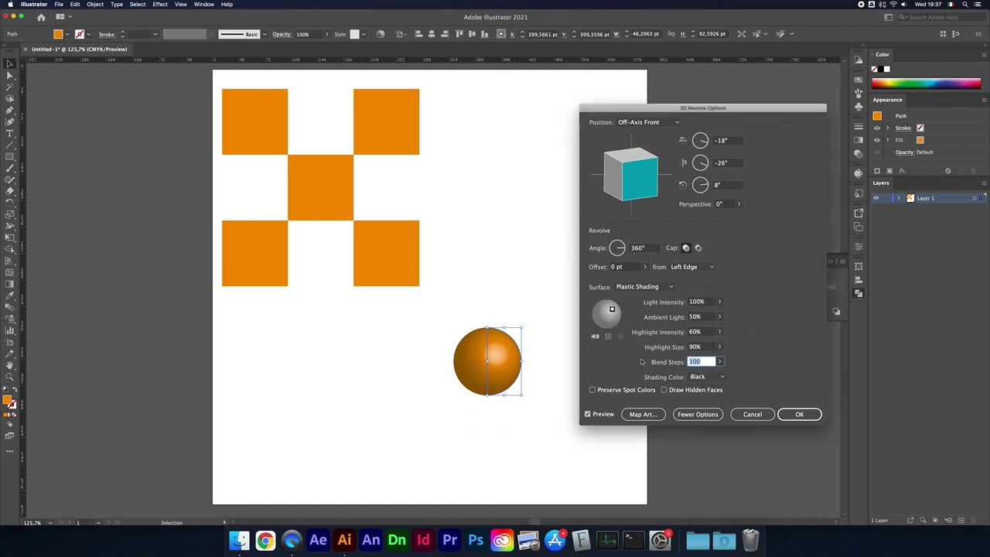
{"action": "left_click", "coordinate": [802, 416]}
{"action": "left_click", "coordinate": [566, 430]}
{"action": "left_click", "coordinate": [506, 370]}
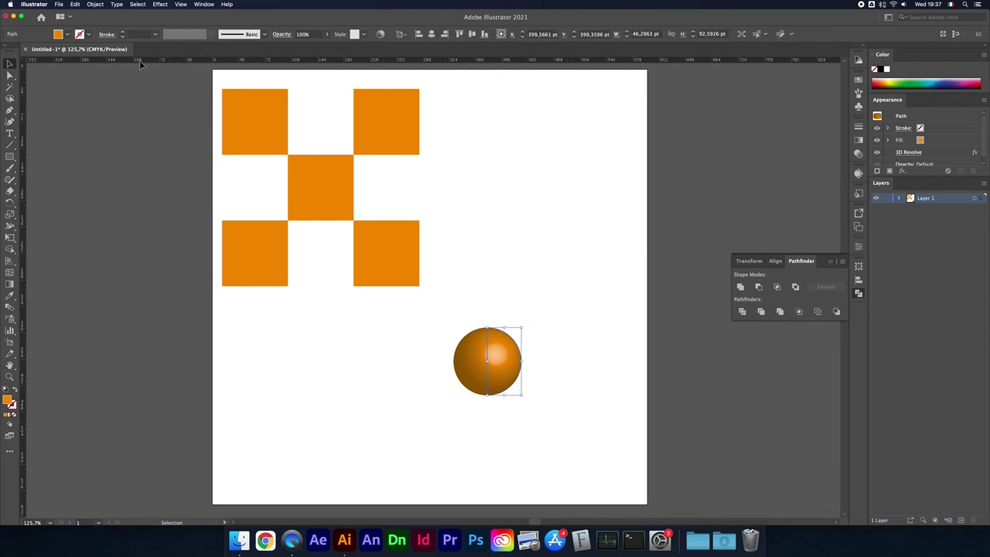
Step: Fill the sphere dark indigo, enlarge it to about 230 pt, and move the checker symbol up-left
{"action": "left_click", "coordinate": [68, 34]}
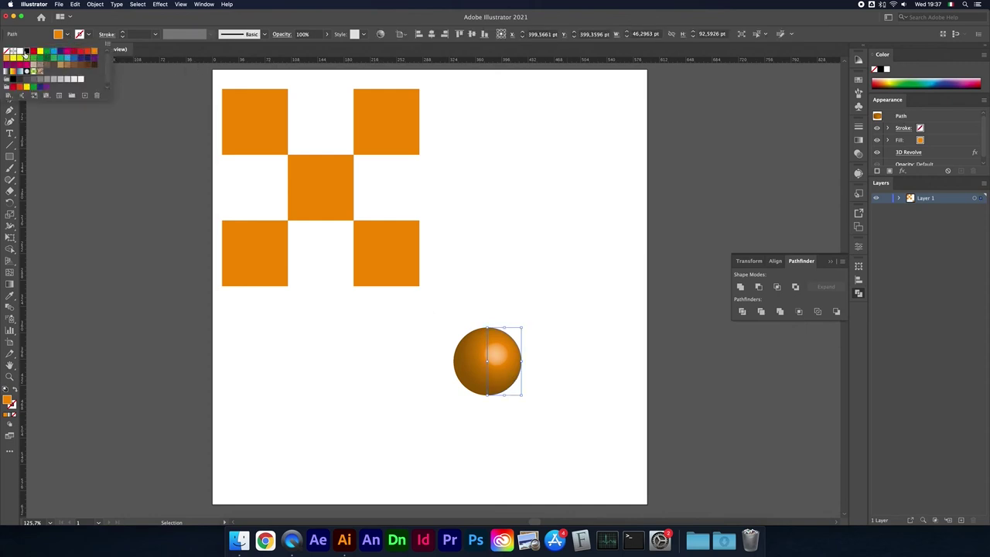
{"action": "left_click", "coordinate": [27, 51]}
{"action": "left_click", "coordinate": [60, 52]}
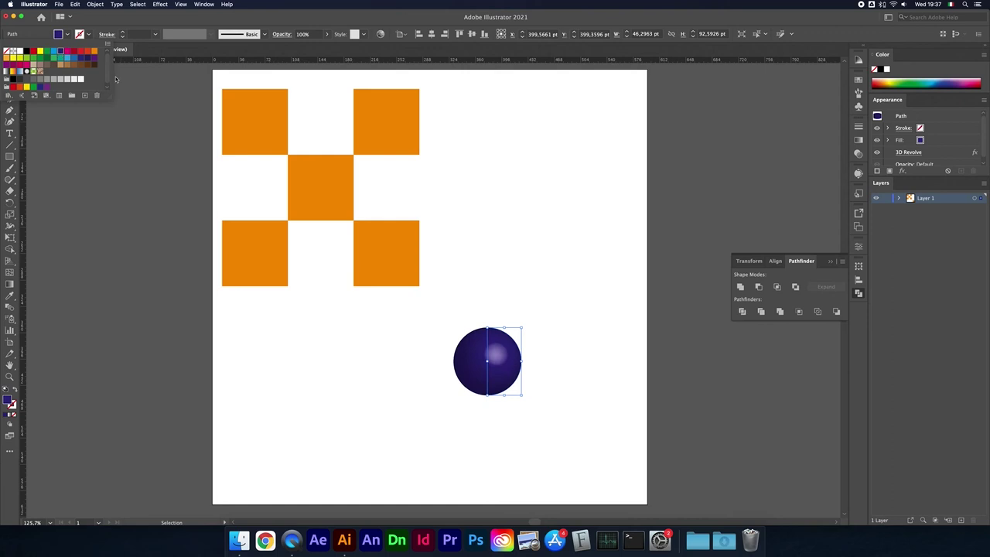
{"action": "left_click", "coordinate": [546, 222]}
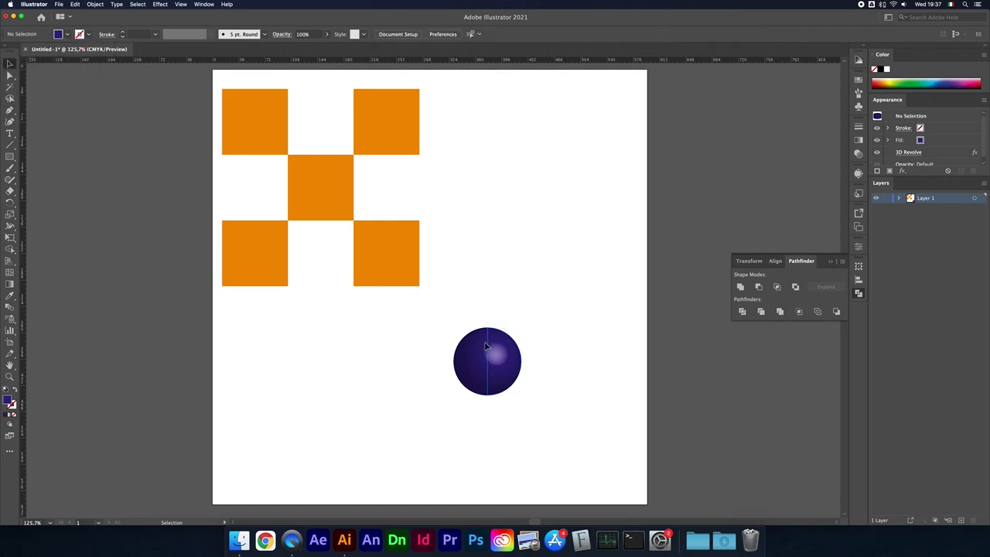
{"action": "left_click_drag", "start_coordinate": [523, 327], "coordinate": [641, 226]}
{"action": "left_click", "coordinate": [409, 226]}
{"action": "left_click_drag", "start_coordinate": [401, 232], "coordinate": [283, 219]}
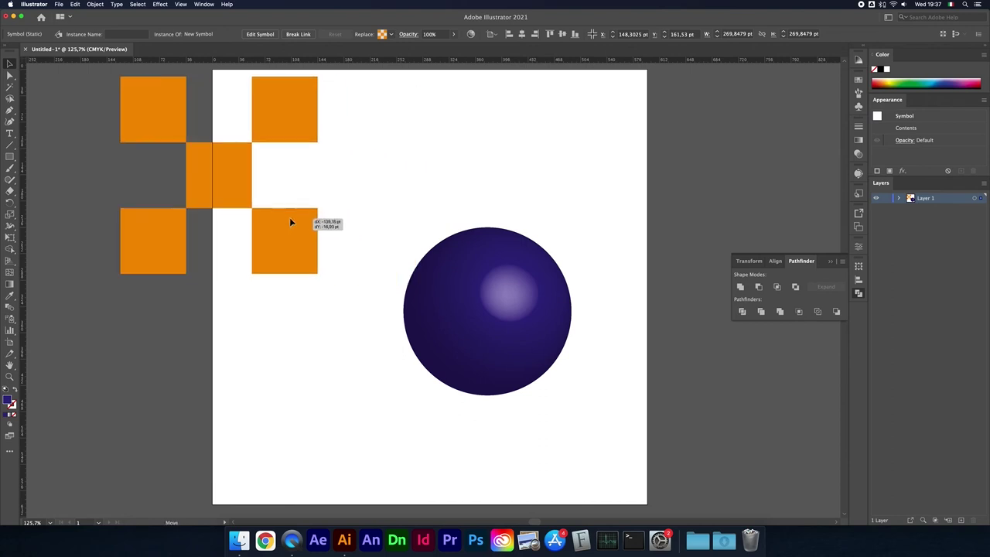
{"action": "left_click", "coordinate": [478, 258]}
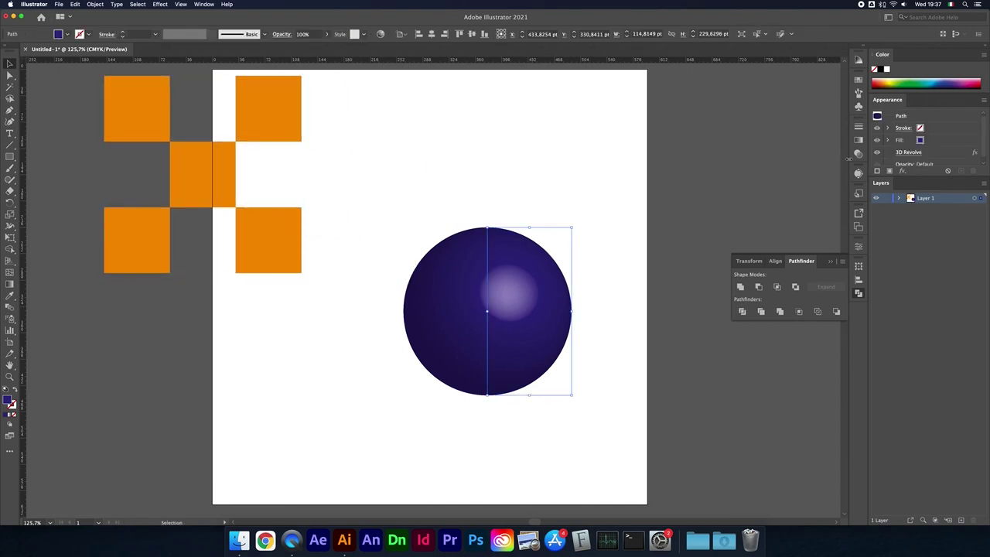
Step: Map the New Symbol checker pattern onto the sphere's visible face with Shade Artwork on
{"action": "scroll", "coordinate": [897, 136], "scroll_direction": "down", "scroll_amount": 1}
{"action": "scroll", "coordinate": [898, 136], "scroll_direction": "up", "scroll_amount": 1}
{"action": "left_click", "coordinate": [906, 153]}
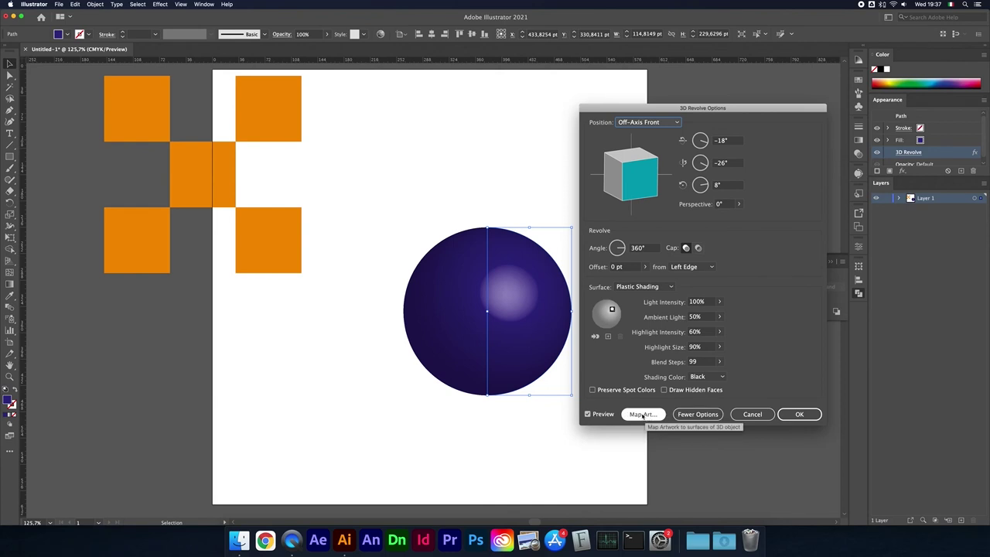
{"action": "left_click", "coordinate": [641, 414]}
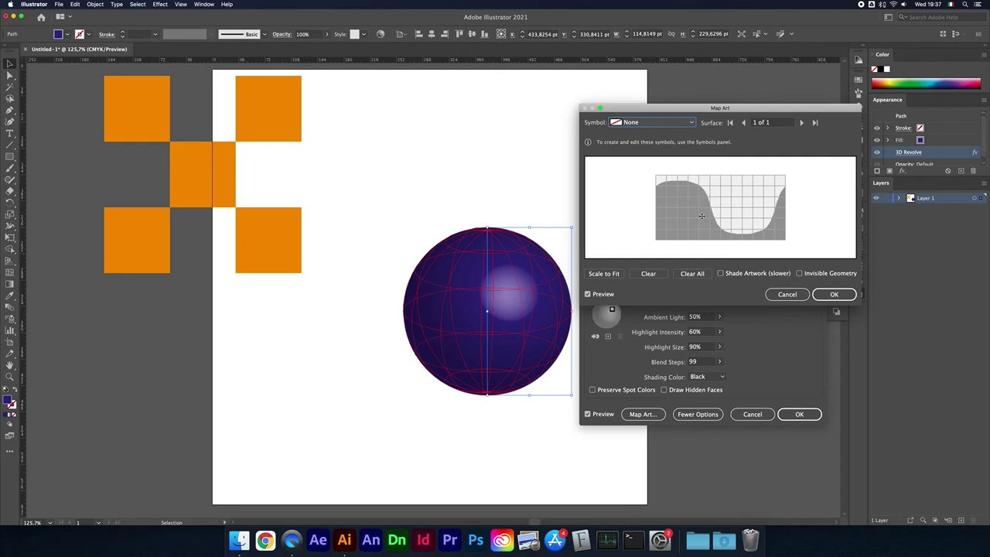
{"action": "left_click", "coordinate": [640, 124]}
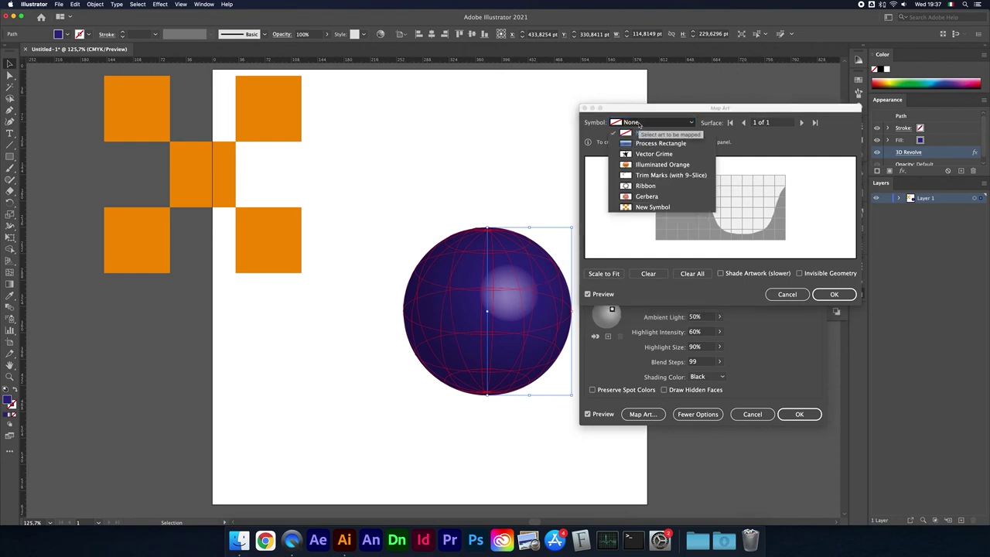
{"action": "left_click", "coordinate": [652, 207]}
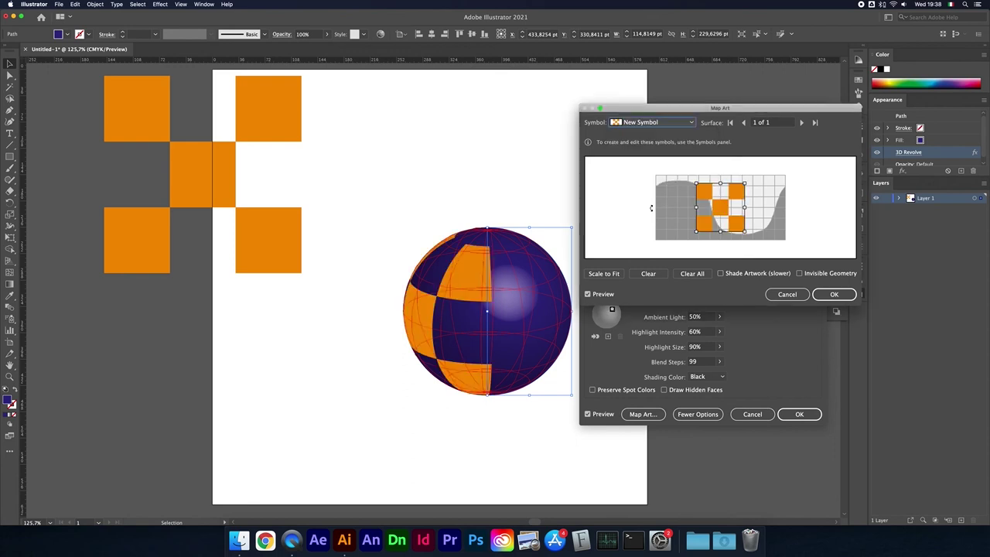
{"action": "left_click_drag", "start_coordinate": [726, 213], "coordinate": [746, 206]}
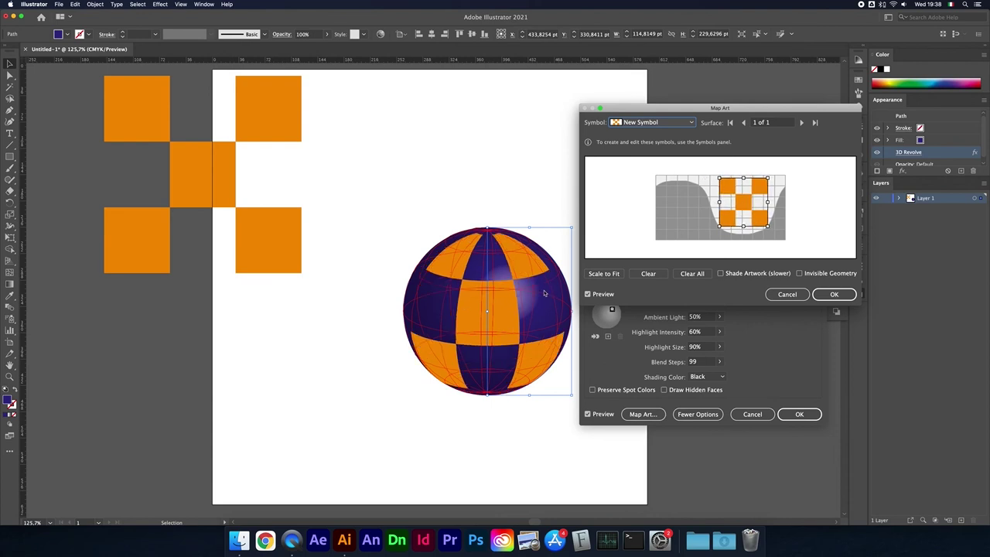
{"action": "left_click_drag", "start_coordinate": [758, 221], "coordinate": [759, 220]}
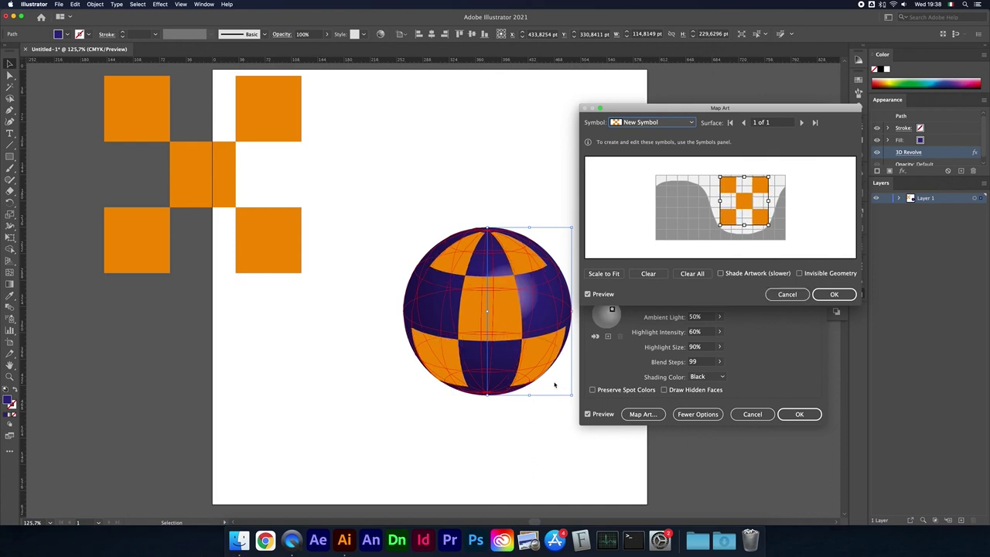
{"action": "left_click", "coordinate": [720, 274]}
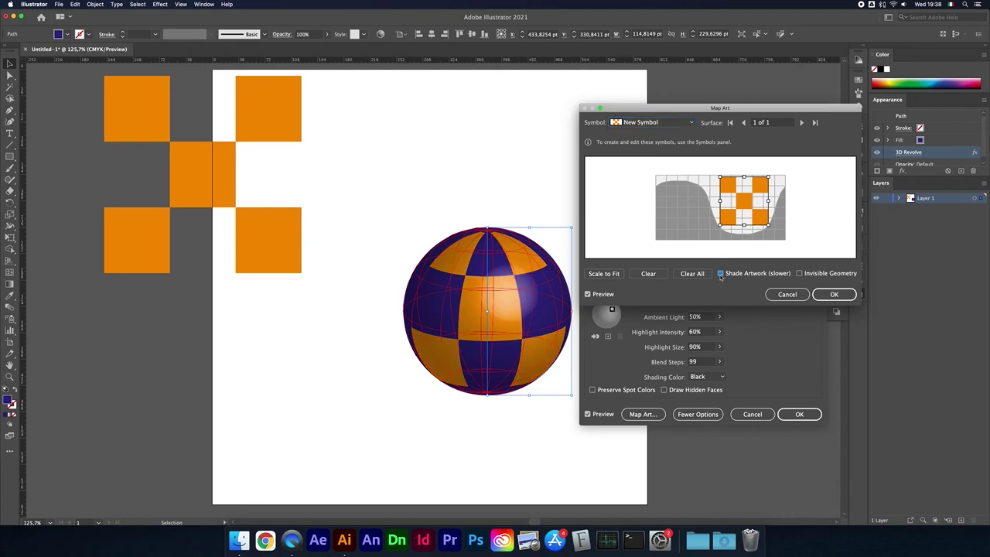
Step: Compare Shade Artwork and Invisible Geometry on and off, keep shading, and apply the mapping
{"action": "left_click", "coordinate": [721, 273]}
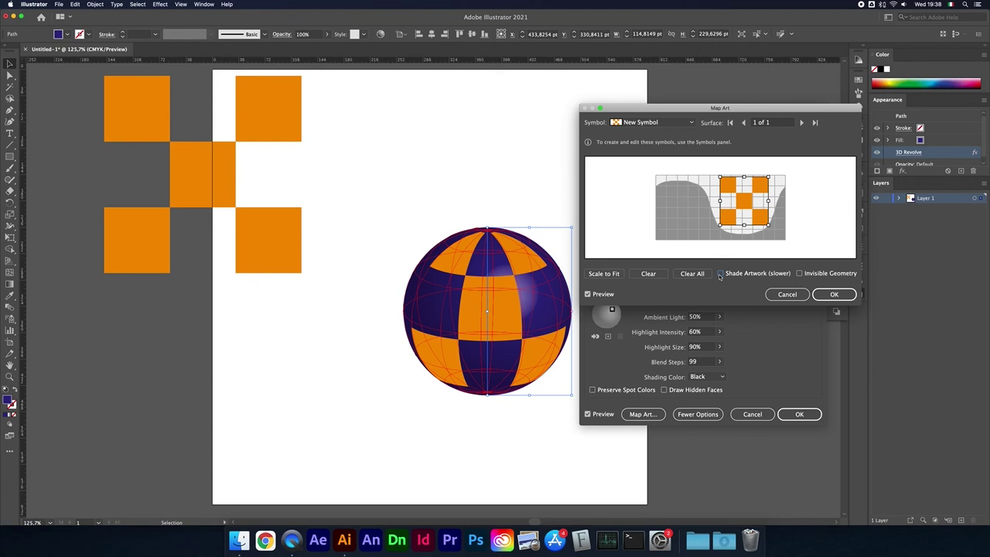
{"action": "left_click", "coordinate": [721, 274]}
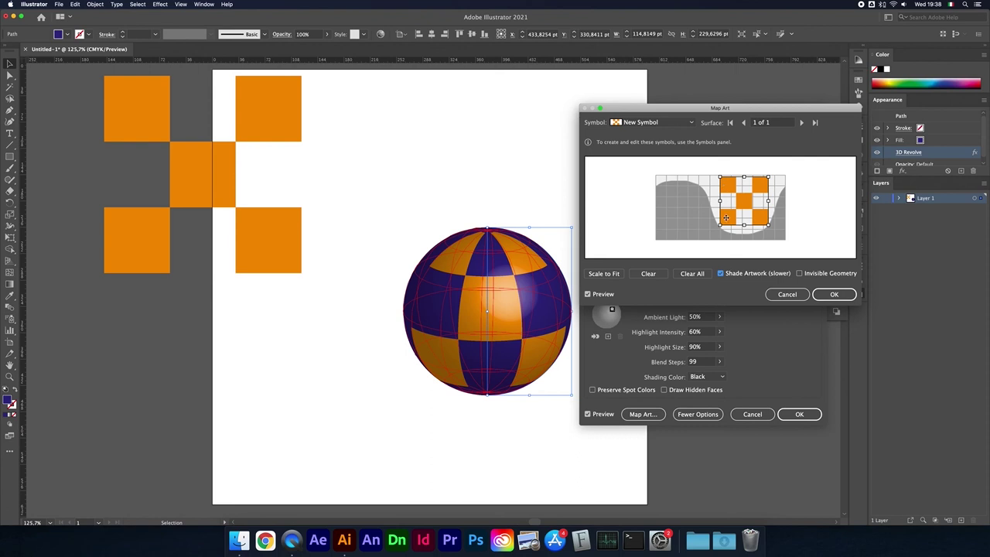
{"action": "left_click", "coordinate": [720, 273]}
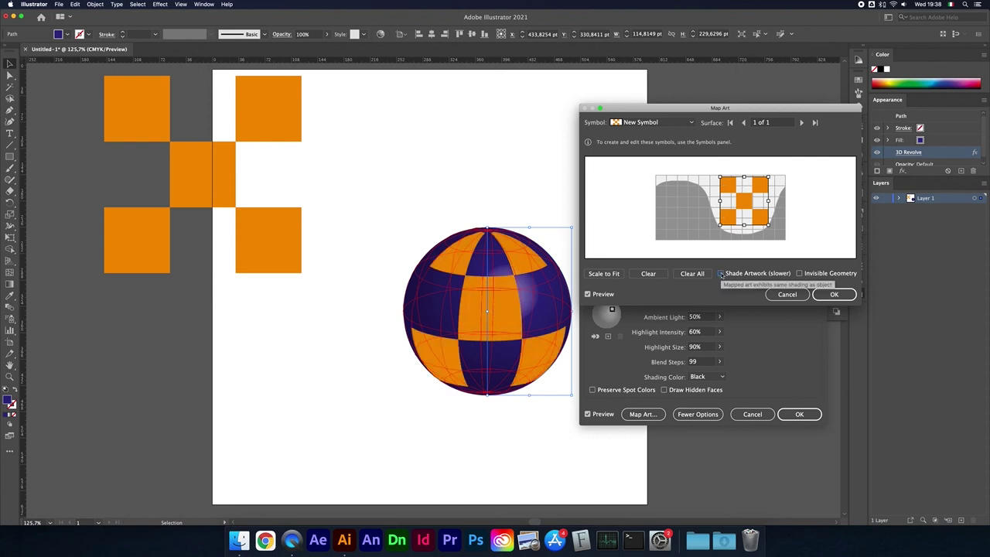
{"action": "left_click", "coordinate": [721, 273]}
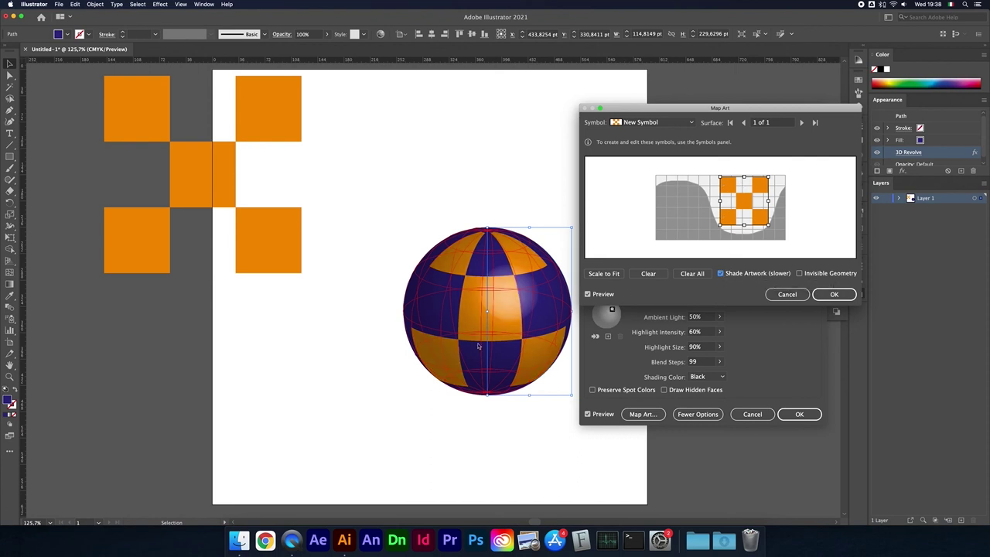
{"action": "left_click", "coordinate": [799, 274]}
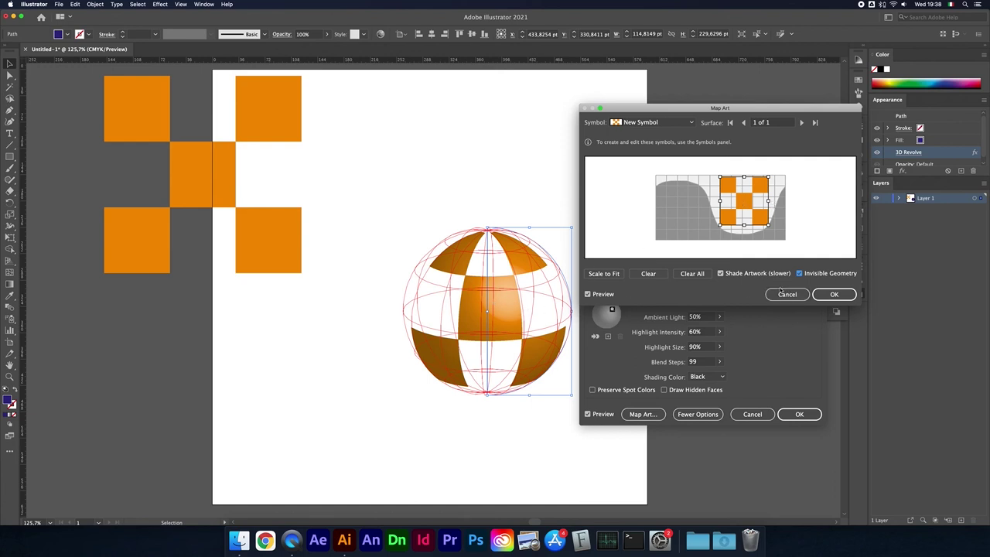
{"action": "left_click", "coordinate": [800, 274]}
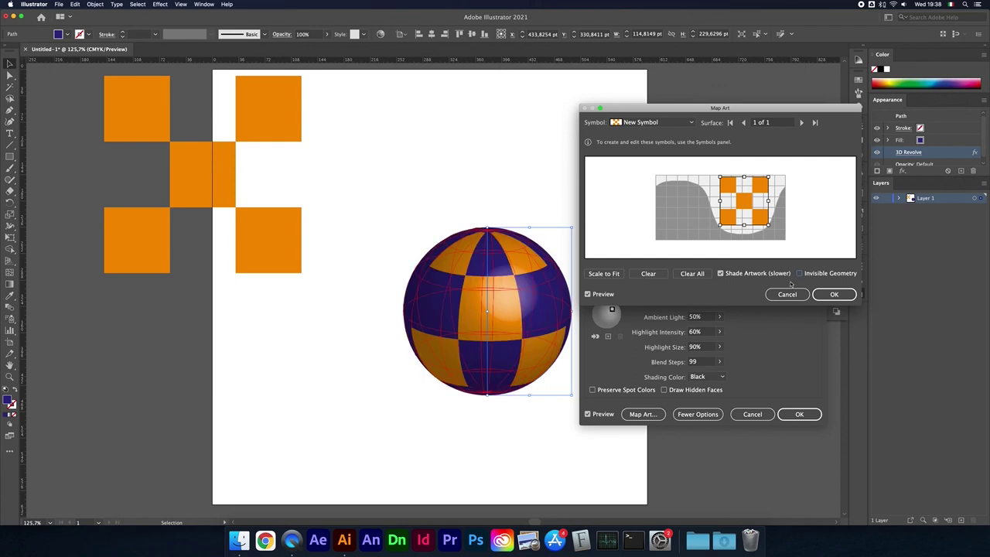
{"action": "left_click", "coordinate": [832, 296]}
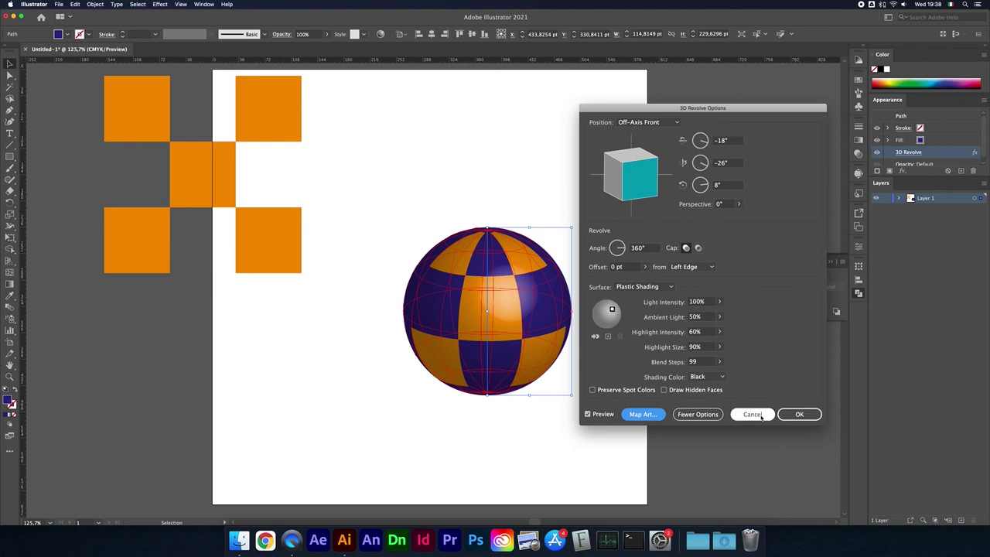
{"action": "left_click", "coordinate": [799, 413]}
Step: Move the checkered sphere slightly to the left
{"action": "left_click", "coordinate": [593, 275]}
{"action": "left_click", "coordinate": [526, 334]}
{"action": "mouse_move", "coordinate": [515, 327]}
{"action": "left_mouse_down"}
{"action": "mouse_move", "coordinate": [490, 333]}
{"action": "mouse_move", "coordinate": [484, 323]}
{"action": "left_mouse_up"}
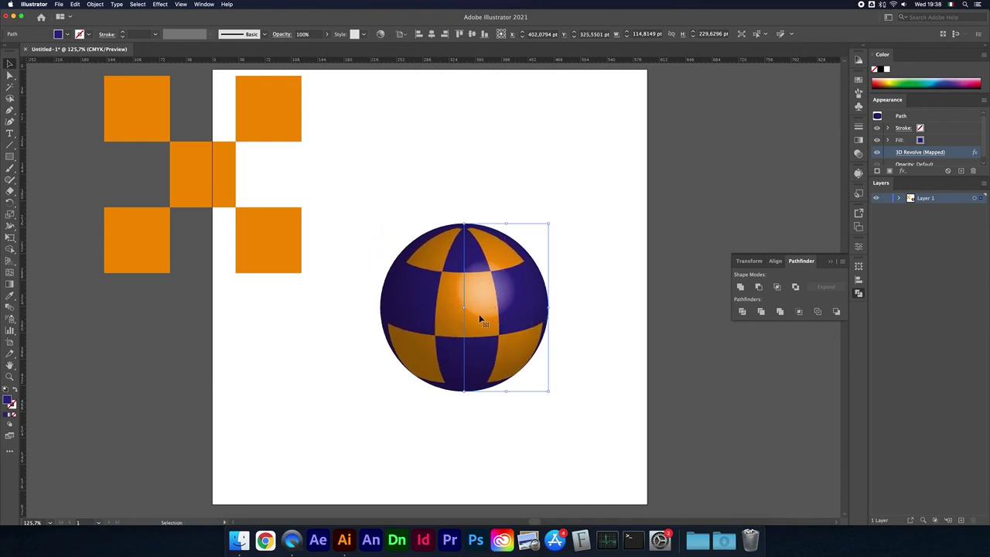
Step: Try custom 3D rotation angles on the sphere, then cancel and deselect
{"action": "left_click", "coordinate": [920, 152]}
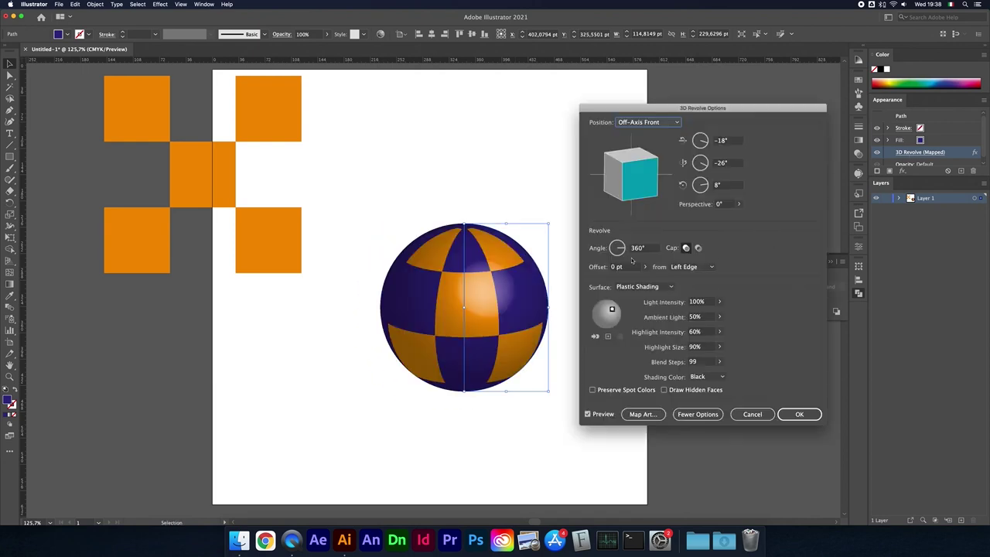
{"action": "mouse_move", "coordinate": [630, 173]}
{"action": "left_mouse_down"}
{"action": "mouse_move", "coordinate": [647, 175]}
{"action": "mouse_move", "coordinate": [628, 179]}
{"action": "left_mouse_up"}
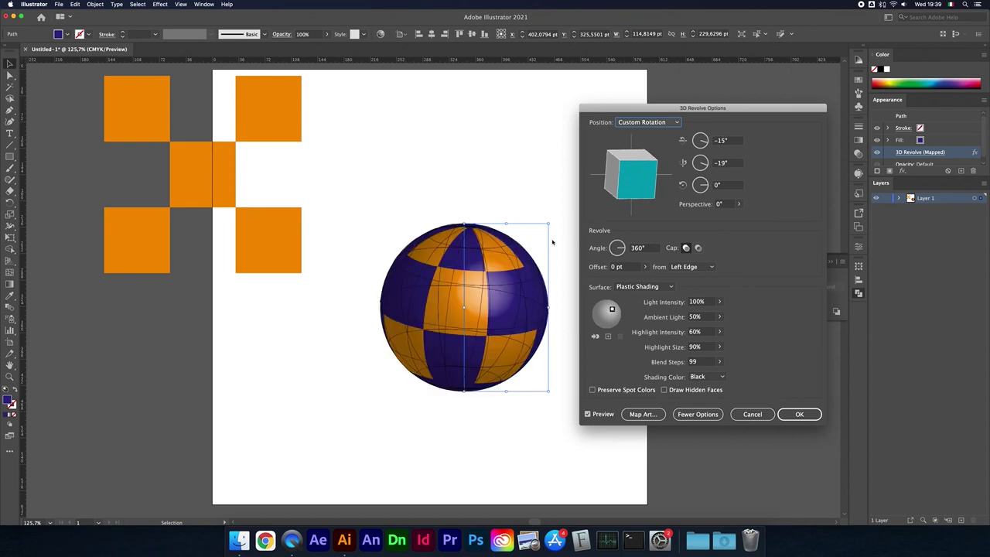
{"action": "mouse_move", "coordinate": [606, 197]}
{"action": "left_mouse_down"}
{"action": "mouse_move", "coordinate": [626, 186]}
{"action": "mouse_move", "coordinate": [630, 197]}
{"action": "left_mouse_up"}
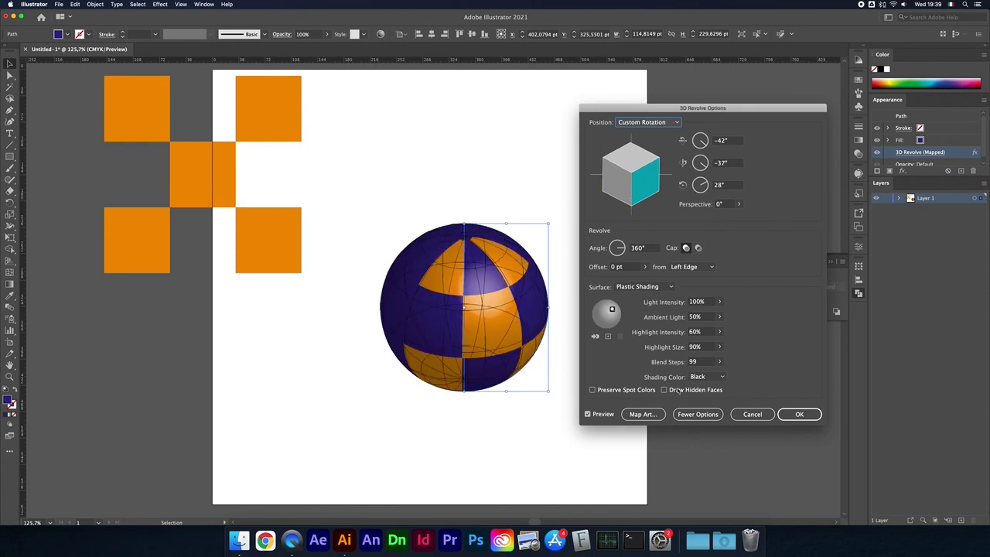
{"action": "left_click", "coordinate": [751, 414]}
{"action": "left_click", "coordinate": [511, 188]}
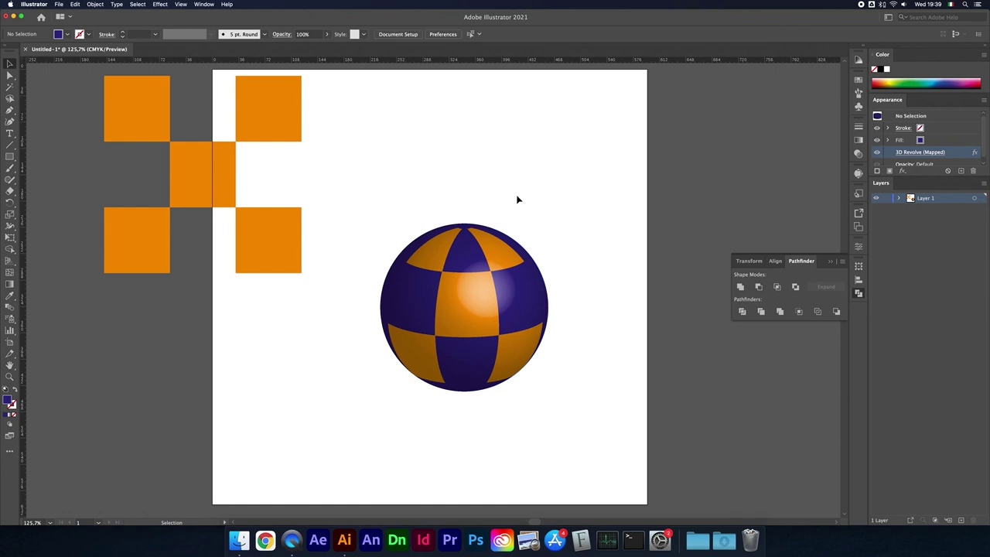